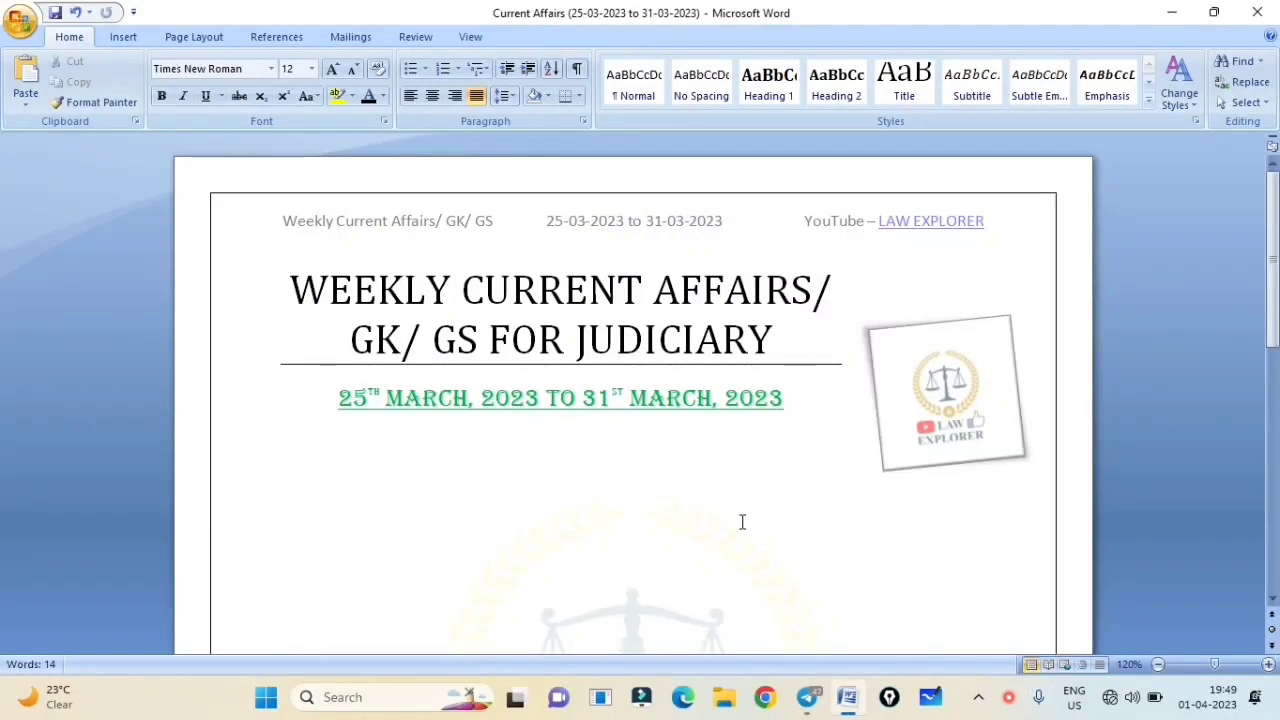
# Step: Restore question 1 about the founder of Intel, with its four answer options, below the date heading
pyautogui.click(742, 521)
pyautogui.hotkey('ctrl', 'z')
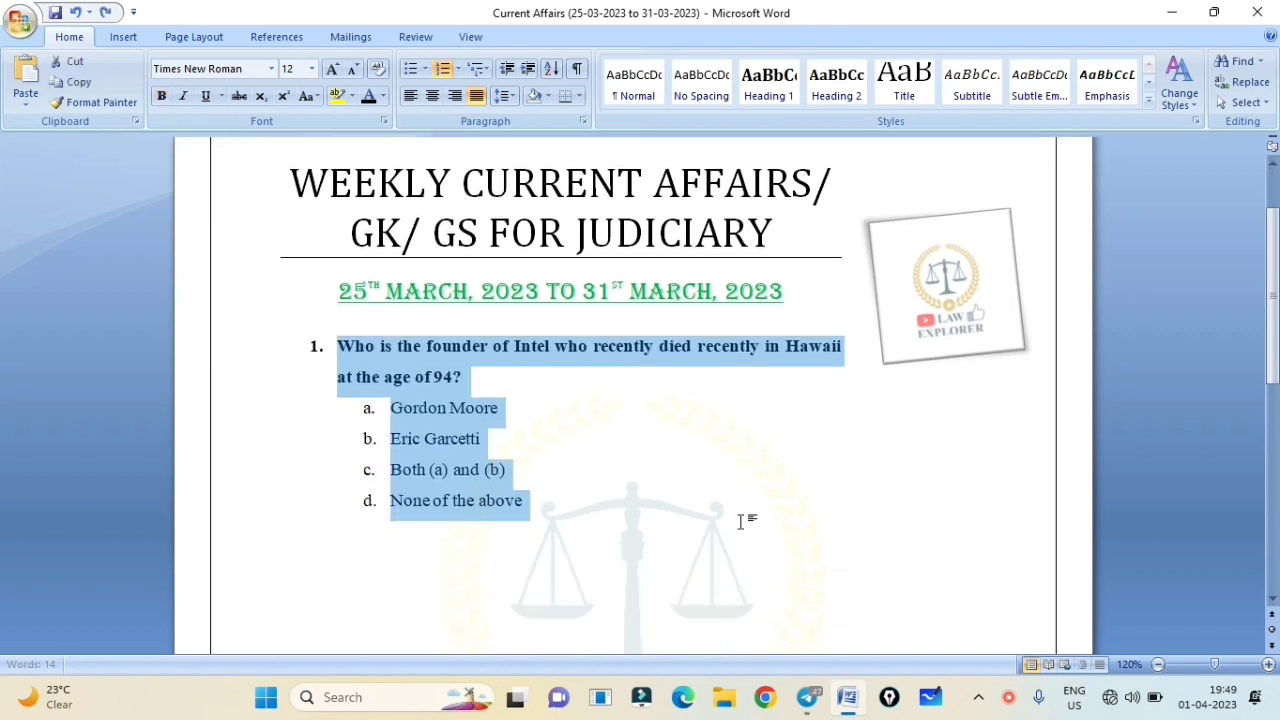
pyautogui.scroll(-1, 629, 560)
pyautogui.click(626, 561)
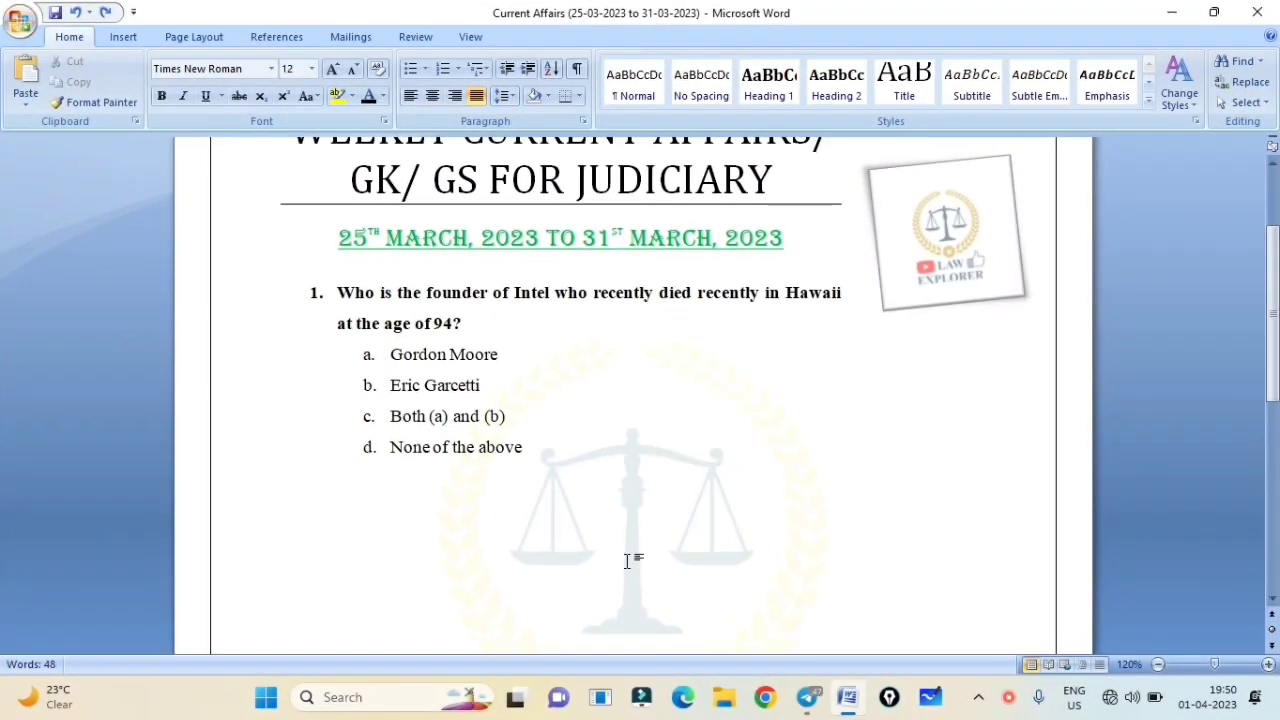
# Step: Mark Gordon Moore in red for question 1 and restore question 2 on the US Ambassador to India with Eric Garcetti in red
pyautogui.hotkey('shift', 'Down')
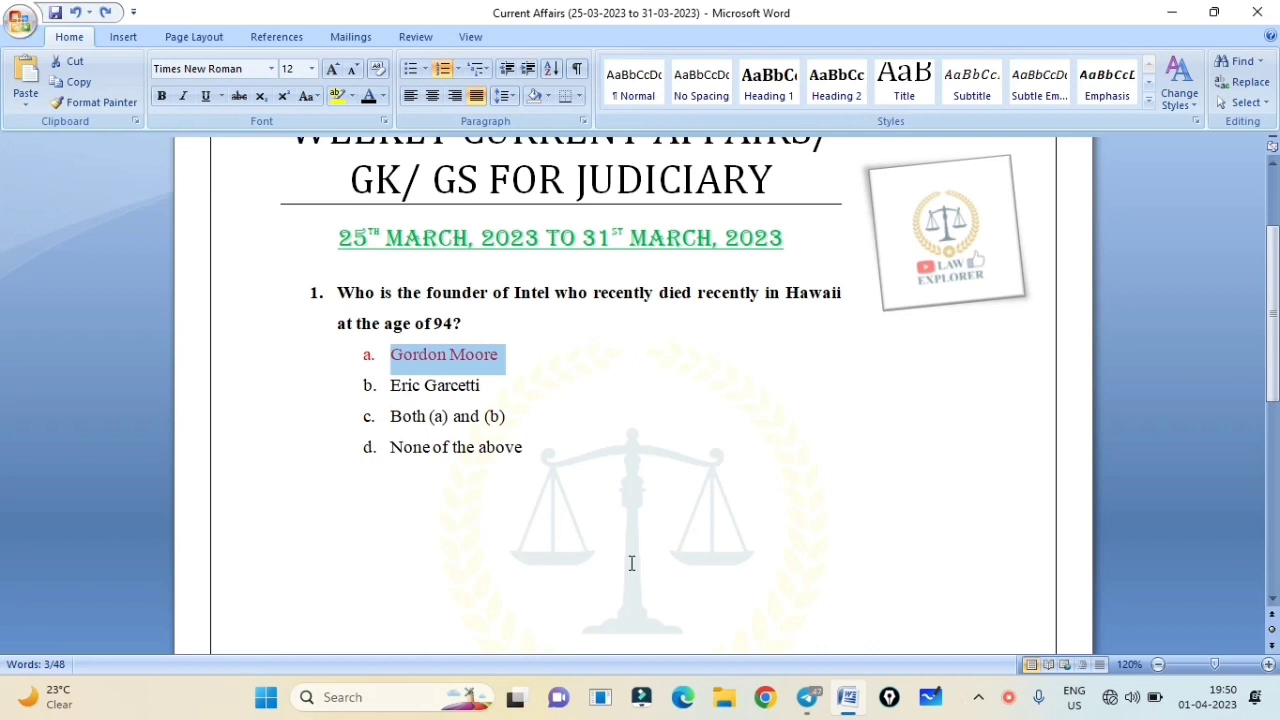
pyautogui.hotkey('ctrl', 'z')
pyautogui.click(594, 583)
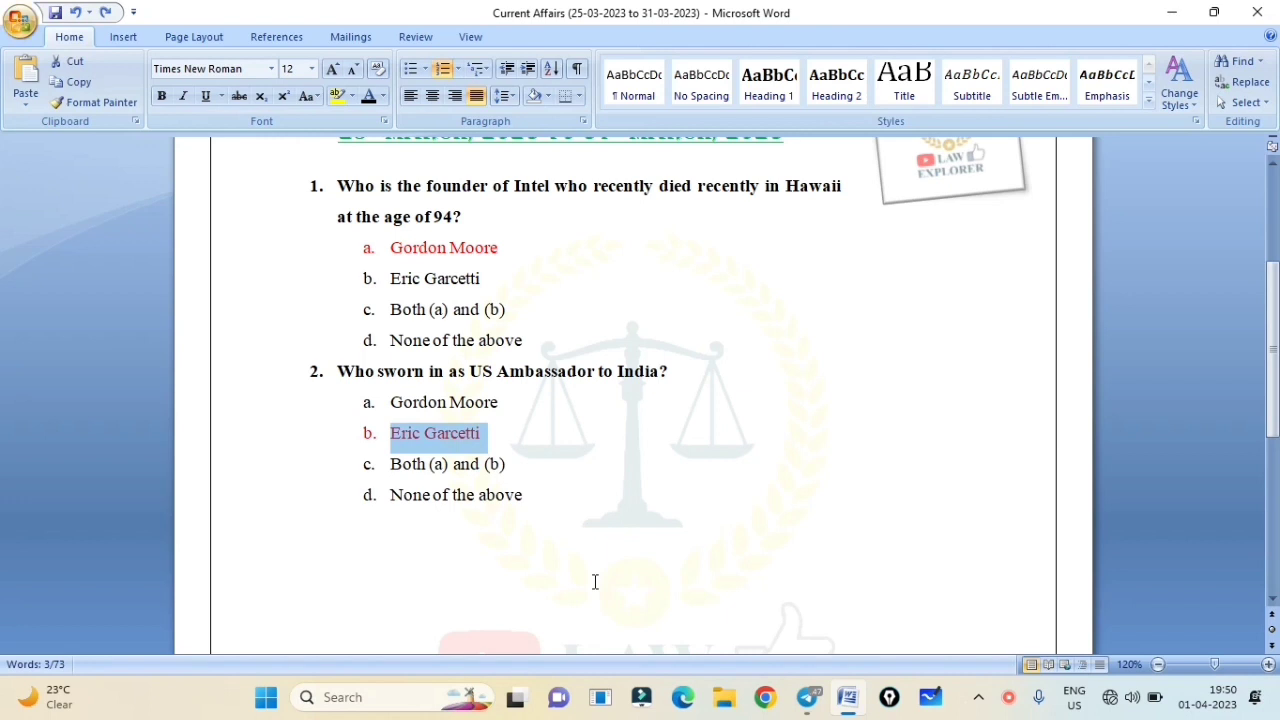
# Step: Restore question 3 on the world's highest railway bridge with options India, Nepal, US and Egypt, and mark India in red
pyautogui.hotkey('ctrl', 'y')
pyautogui.click(594, 582)
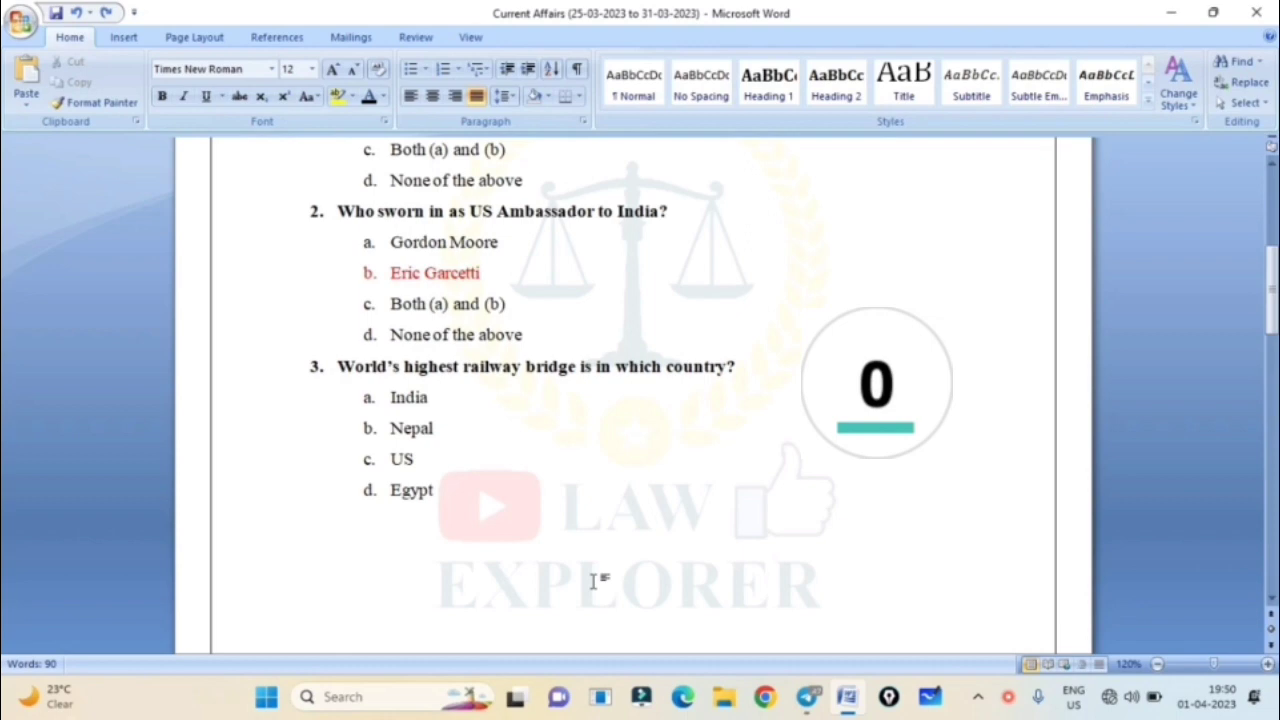
pyautogui.hotkey('shift', 'End')
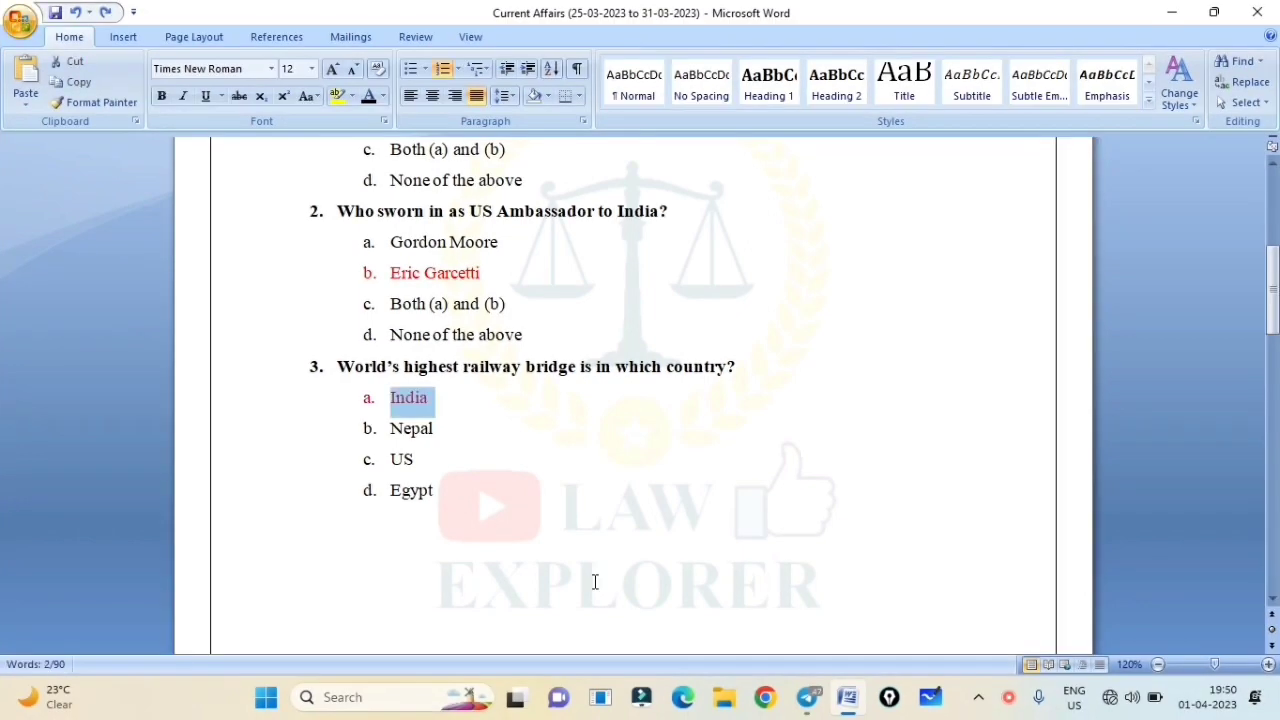
# Step: Add a blue bullet under question 3: "The world's highest railway bridge is over the Chenab river in Jammu & Kashmir."
pyautogui.write('The world’s highest railway bridge is over the Chenab river in Jammu & Kashmir.')
pyautogui.scroll(-1, 595, 581)
pyautogui.click(594, 581)
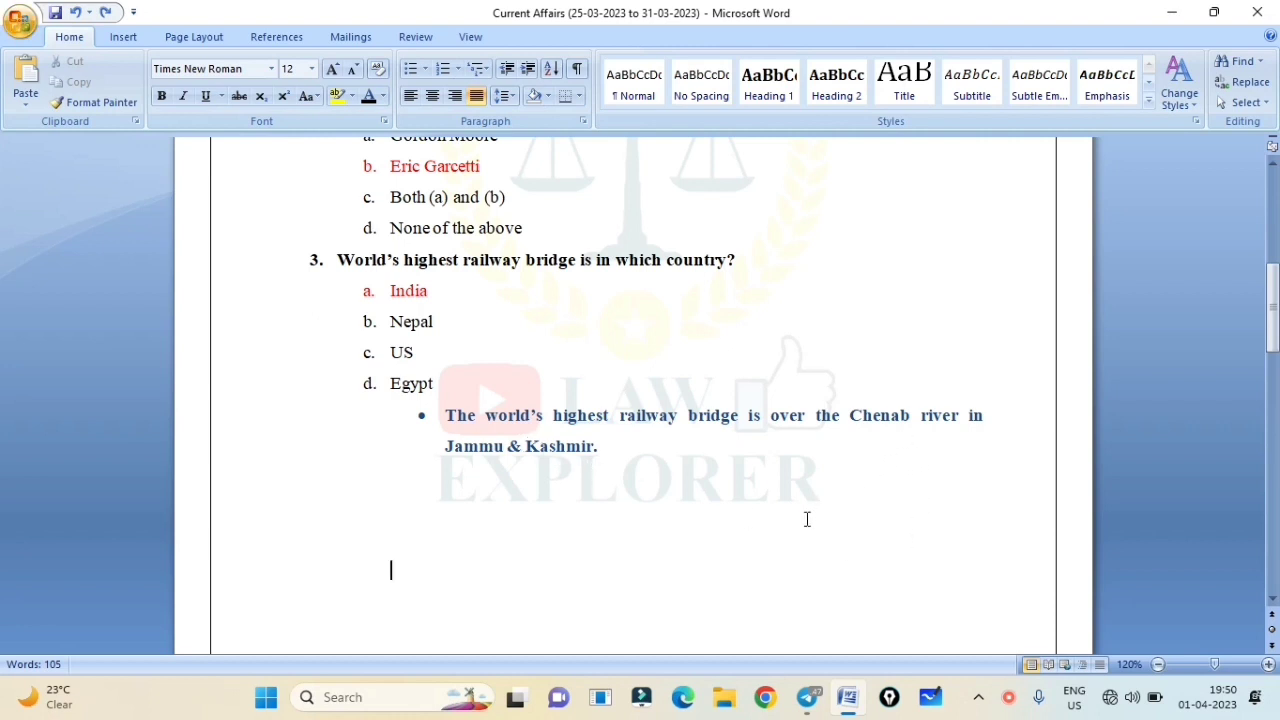
# Step: Add question 4 on ISRO's 43.5 metre rocket launch from Sriharikota with options LVM1 to LVM4, and mark LVM3 in red
pyautogui.write('ISRO launched India’s heaviest ______ 43.5 metre rocket with 36 UK-based satellites from Satish Dhawan Space Centre in Sriharikota. LVM1 LVM2 LVM3 LVM4')
pyautogui.click(763, 561)
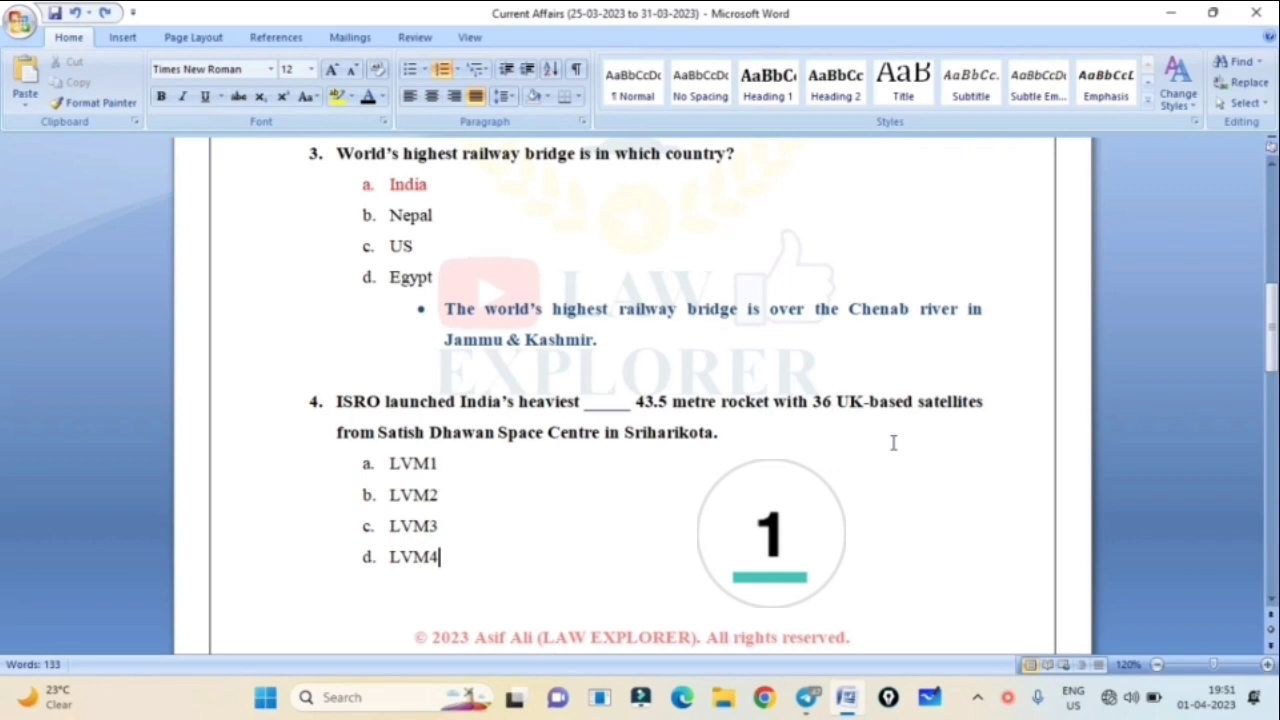
pyautogui.hotkey('shift', 'End')
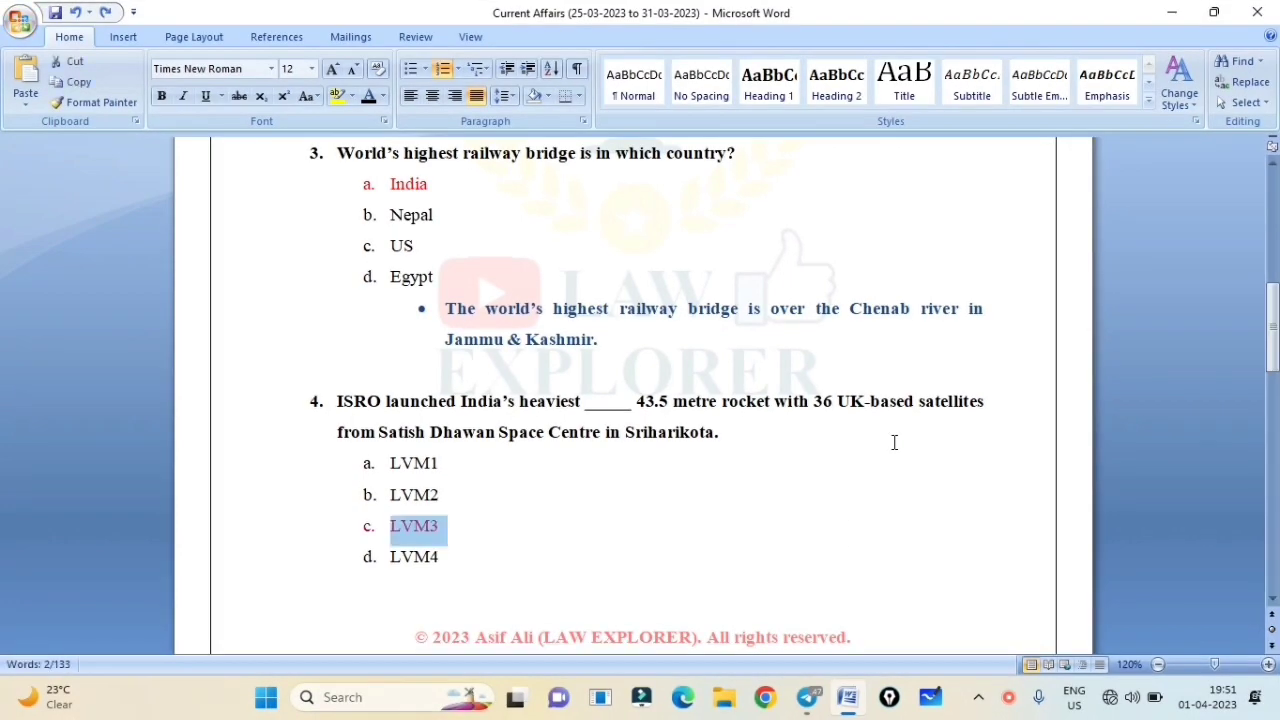
# Step: Restore question 5 "Jharkhand Governor" with its four options on the next page, and mark CP Radhakrishnan in red
pyautogui.click(894, 442)
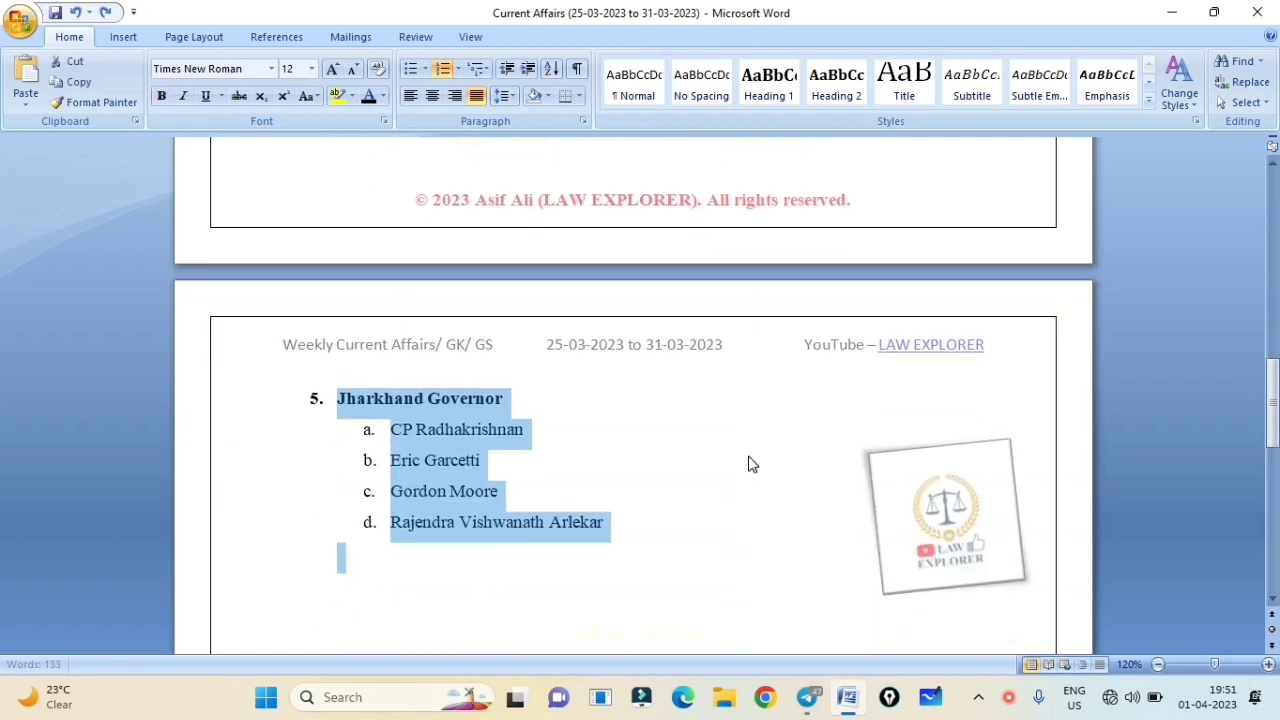
pyautogui.click(656, 567)
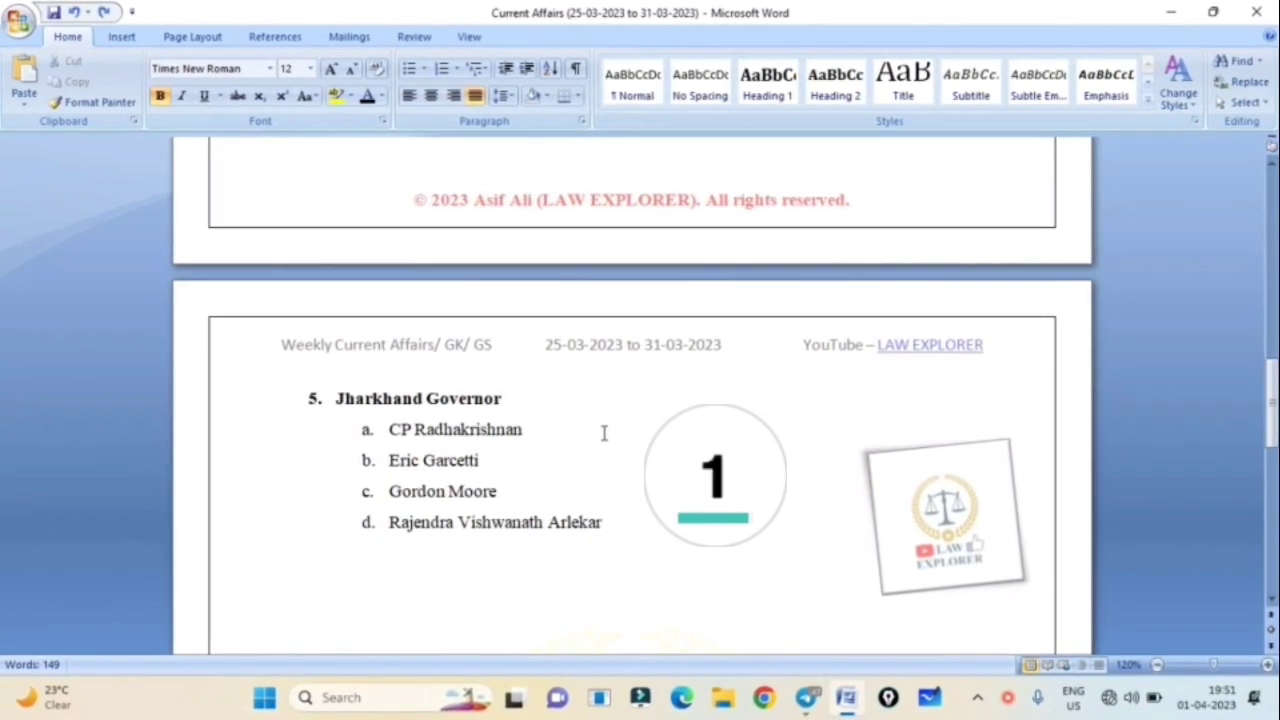
pyautogui.tripleClick(604, 433)
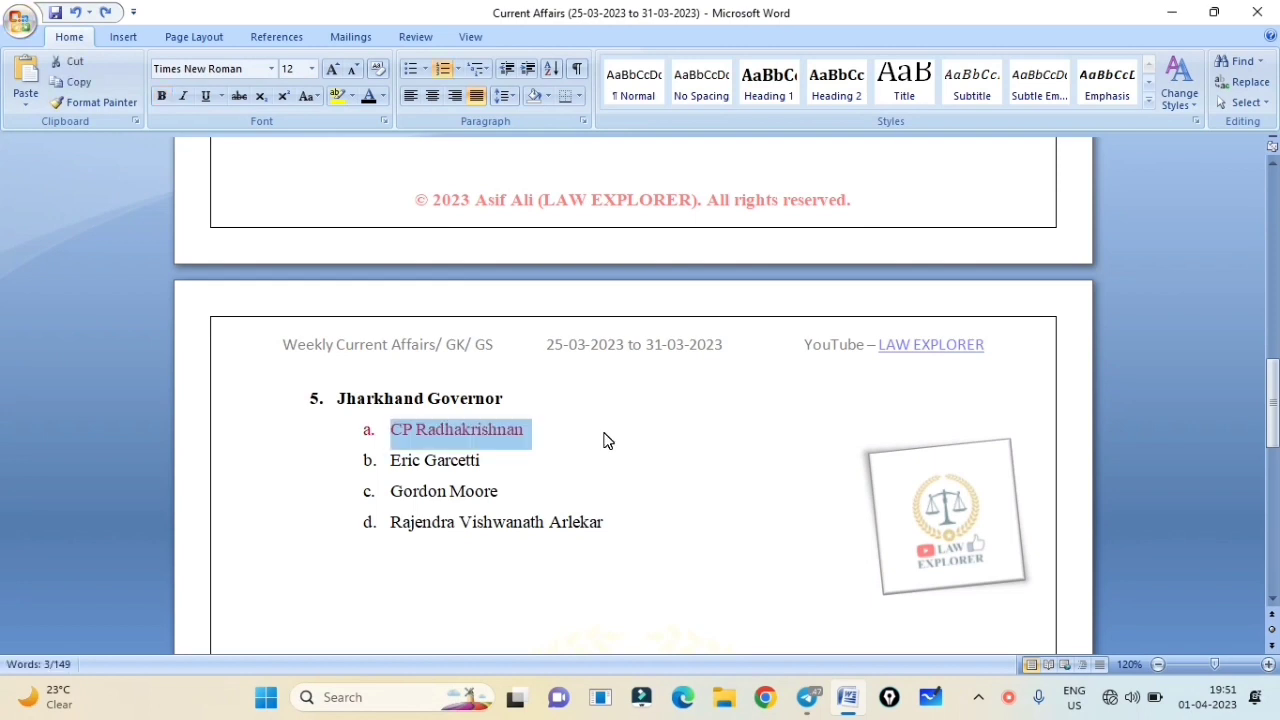
# Step: Restore question 6 "Dibang Tiger Reserve is in which State?" with its four options, and mark Arunachal Pradesh in red
pyautogui.hotkey('ctrl', 'z')
pyautogui.click(580, 550)
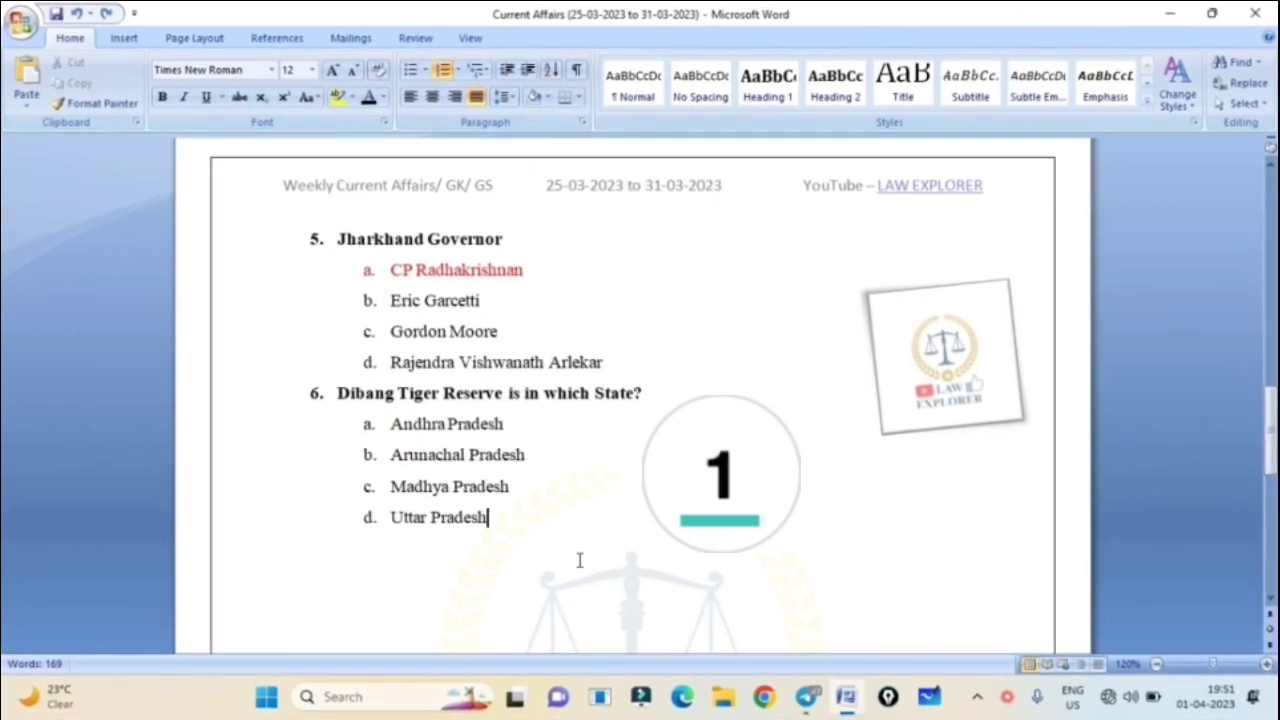
pyautogui.press('Up')
pyautogui.press('Up')
pyautogui.press('Home')
pyautogui.hotkey('shift', 'Down')
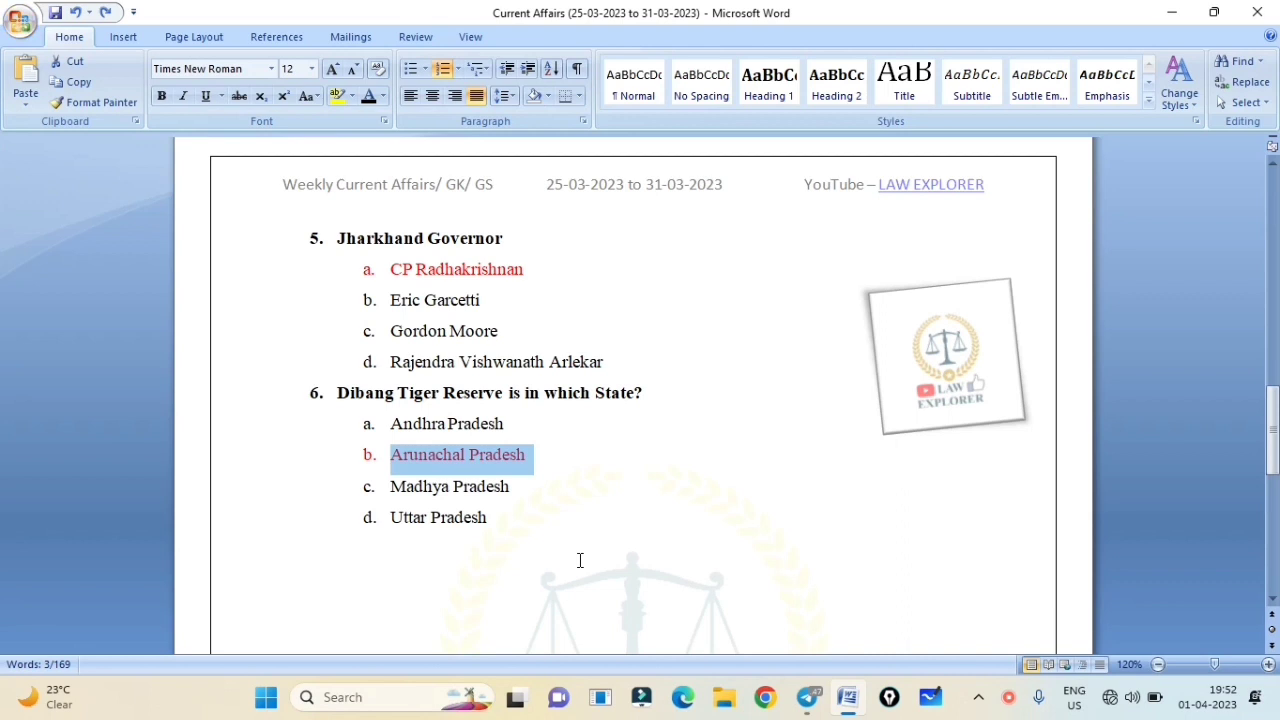
# Step: Add question 7 "Philippines Capital and Currency" with bullets for capital Manila and currency Philippine Peso
pyautogui.hotkey('ctrl', 'z')
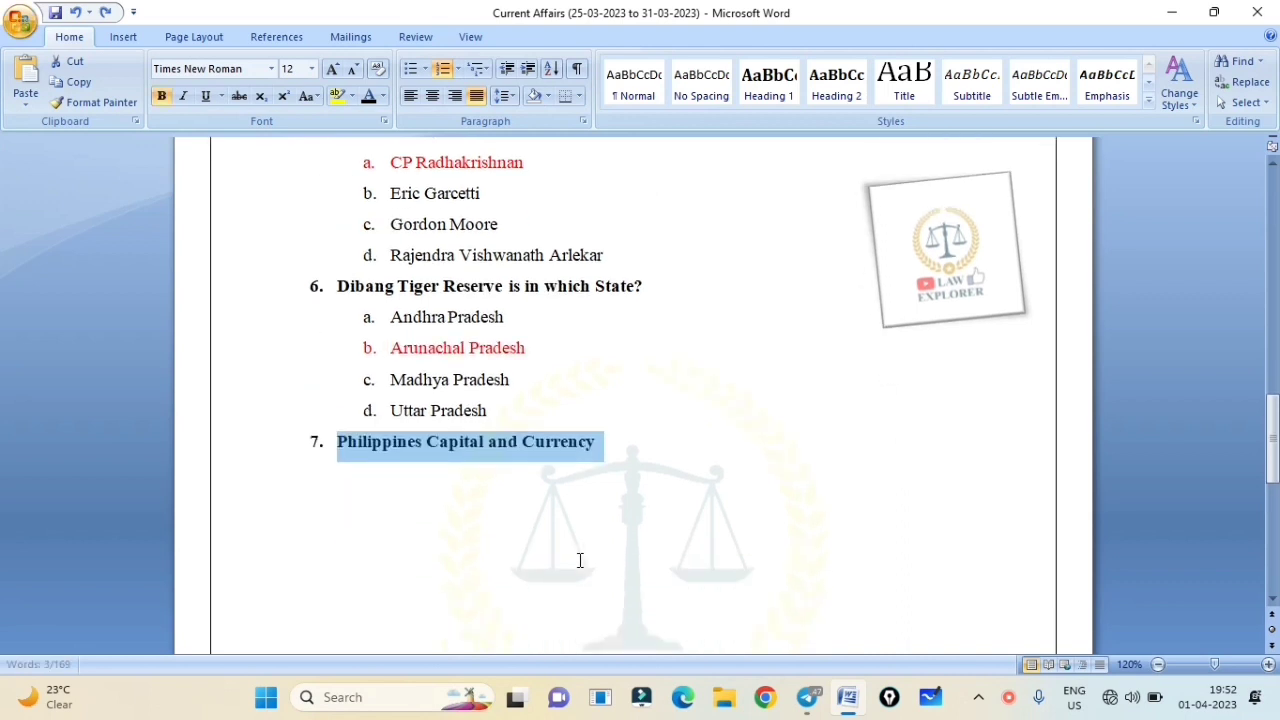
pyautogui.scroll(-1, 579, 560)
pyautogui.click(579, 561)
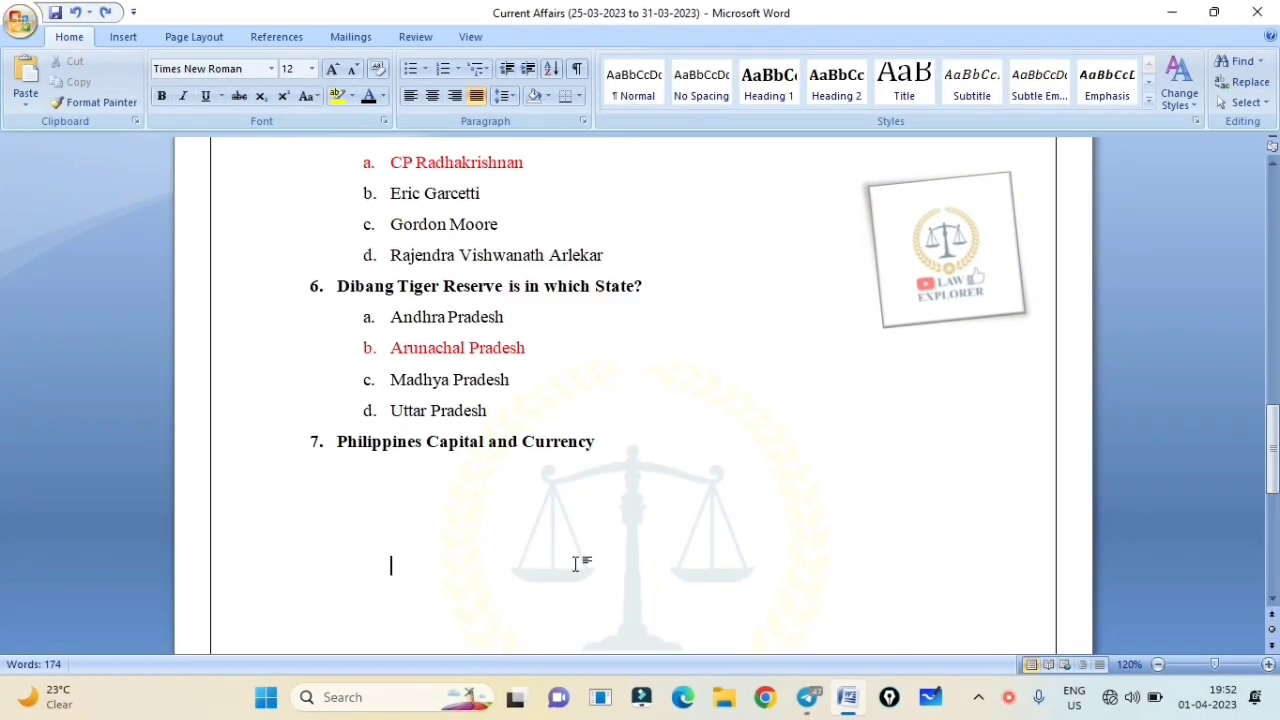
pyautogui.write('Capital: Manila Currency: Philippine Peso')
pyautogui.click(575, 565)
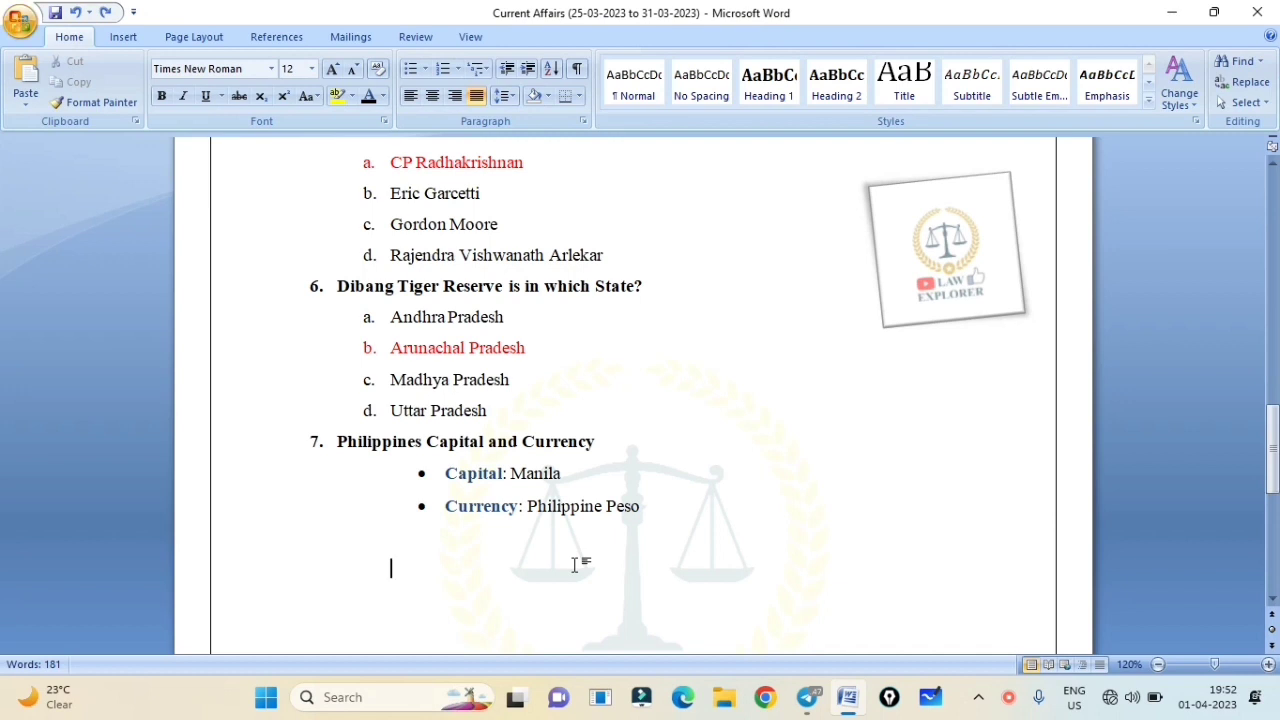
# Step: Add question 8 "Germany Capital and Currency" with bullets for capital Berlin and currency Euro
pyautogui.write('Germany Capital and Currency')
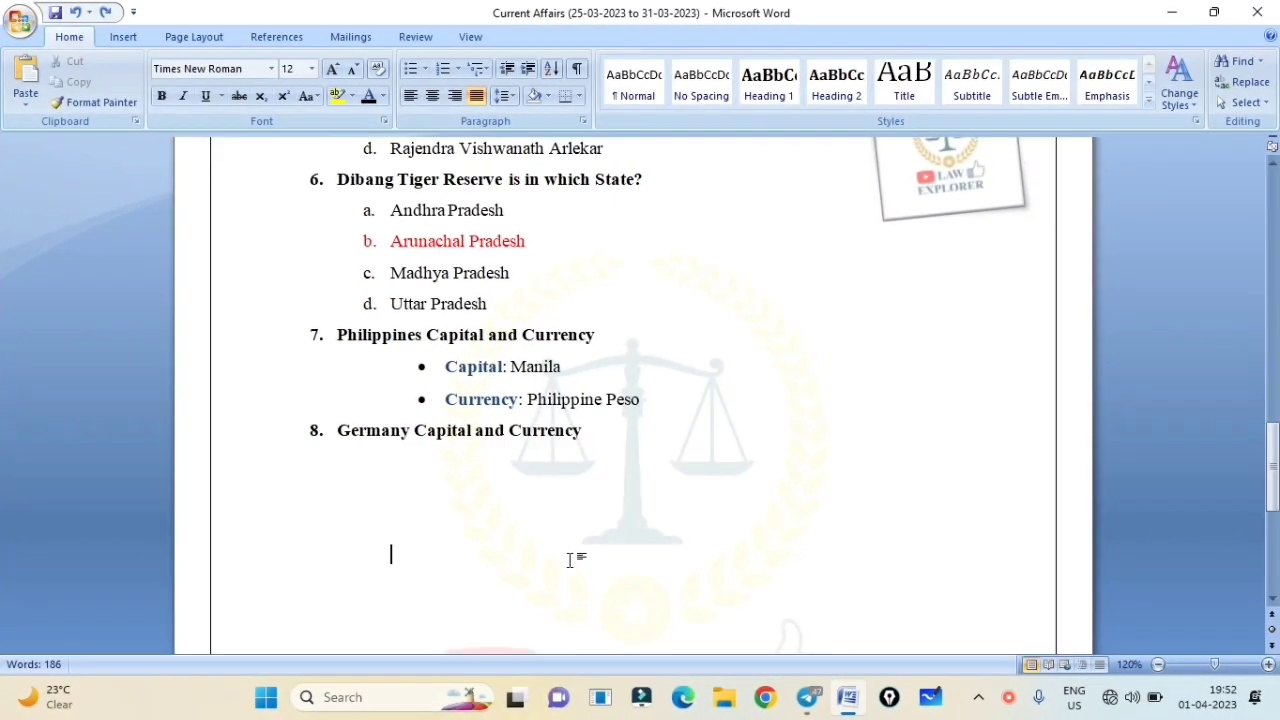
pyautogui.write('Capital: Berlin Currency: Euro')
pyautogui.click(570, 558)
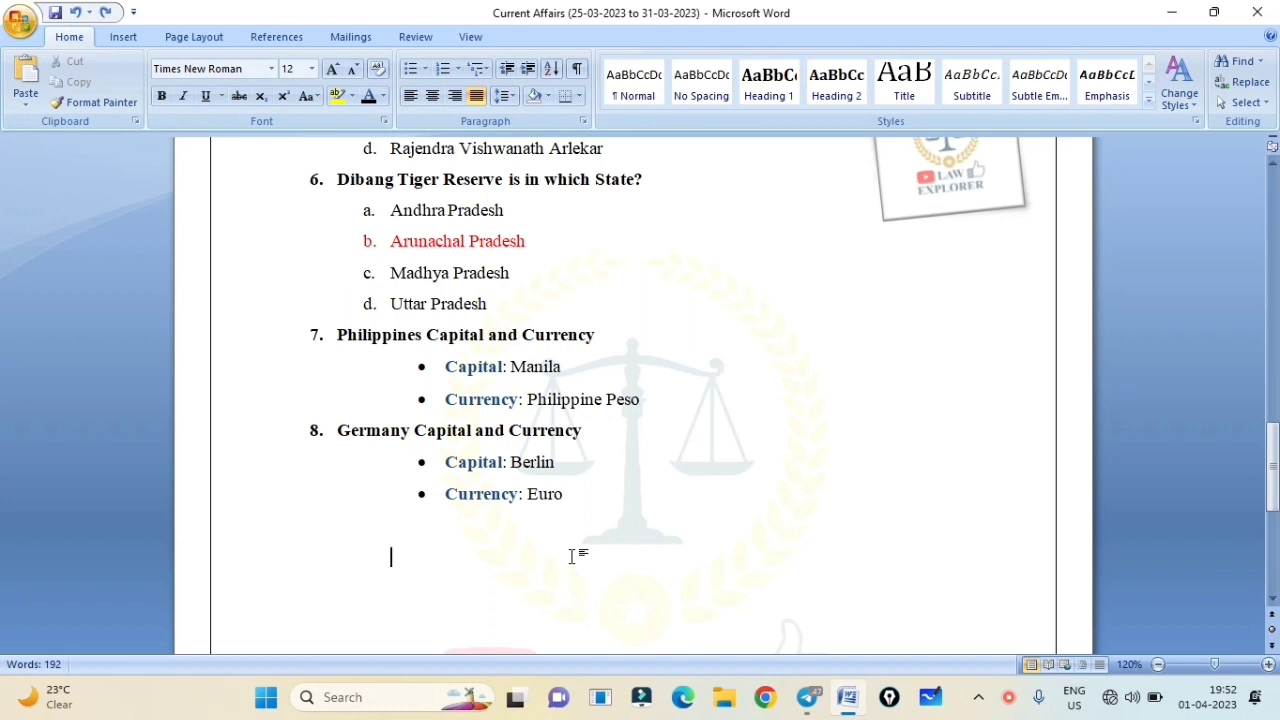
# Step: Restore question 9 "FSSAI full form?" with the green answer "Food Safety and Standards Authority of India"
pyautogui.hotkey('ctrl', 'z')
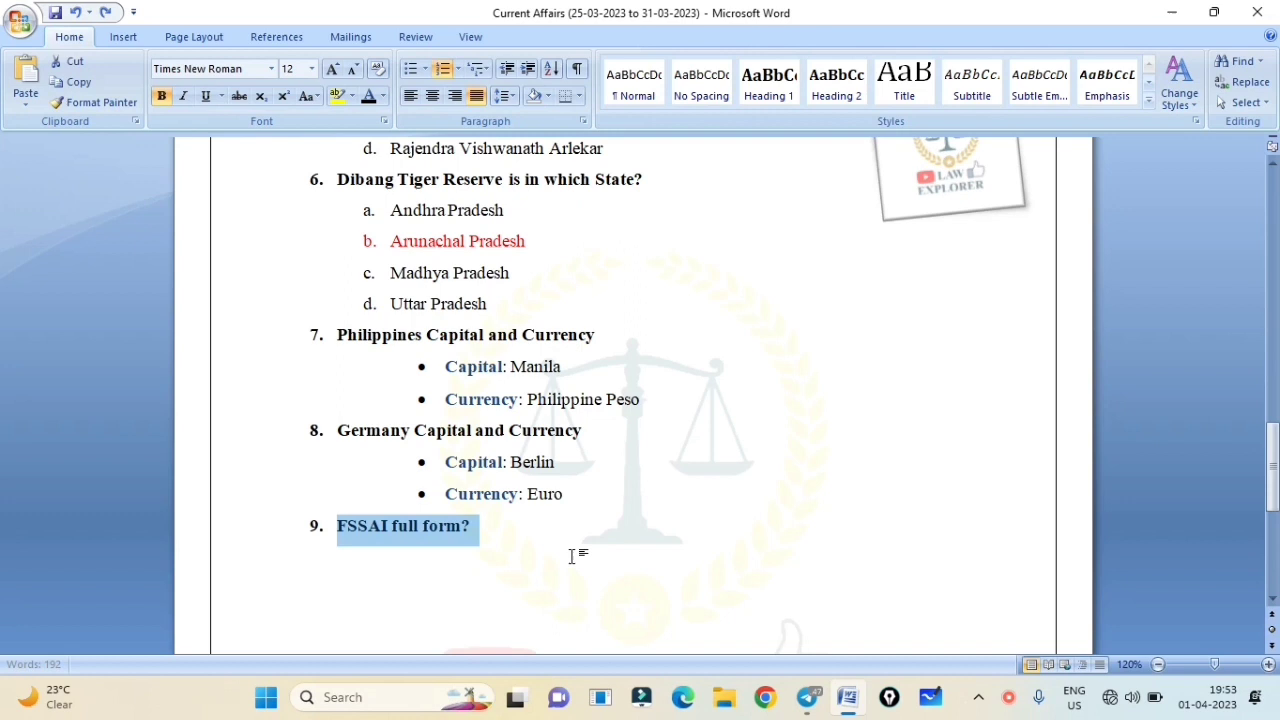
pyautogui.scroll(-1, 572, 556)
pyautogui.click(572, 556)
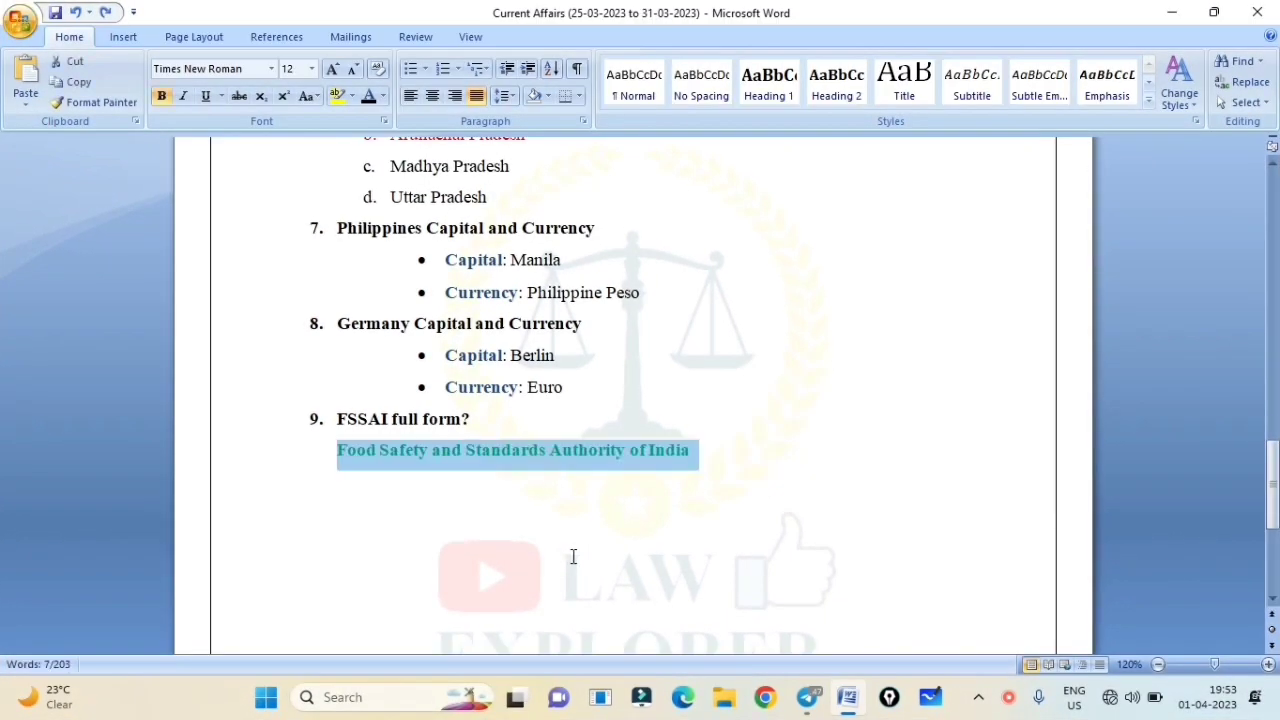
pyautogui.click(573, 556)
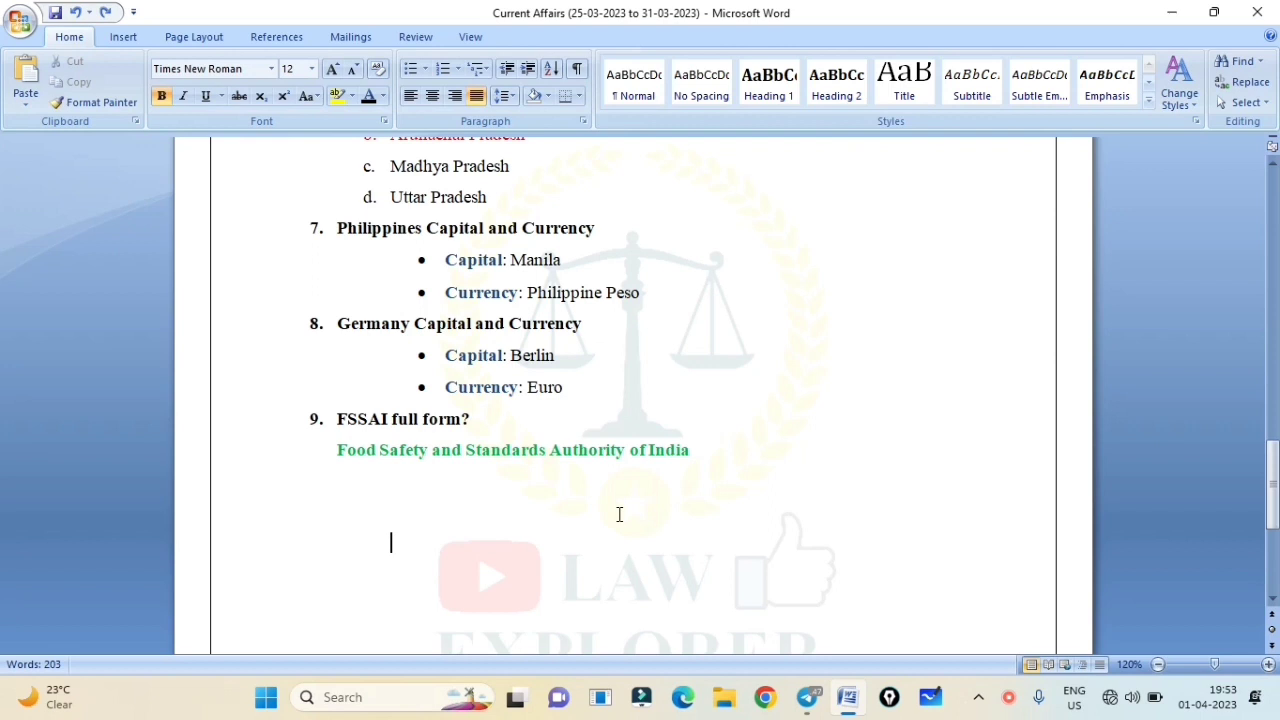
# Step: Restore questions 10 and 11 on the Governor of Bihar and Union Commerce Minister, marking Rajendra Vishwanath Arlekar and Piyush Goyal in red
pyautogui.hotkey('ctrl', 'z')
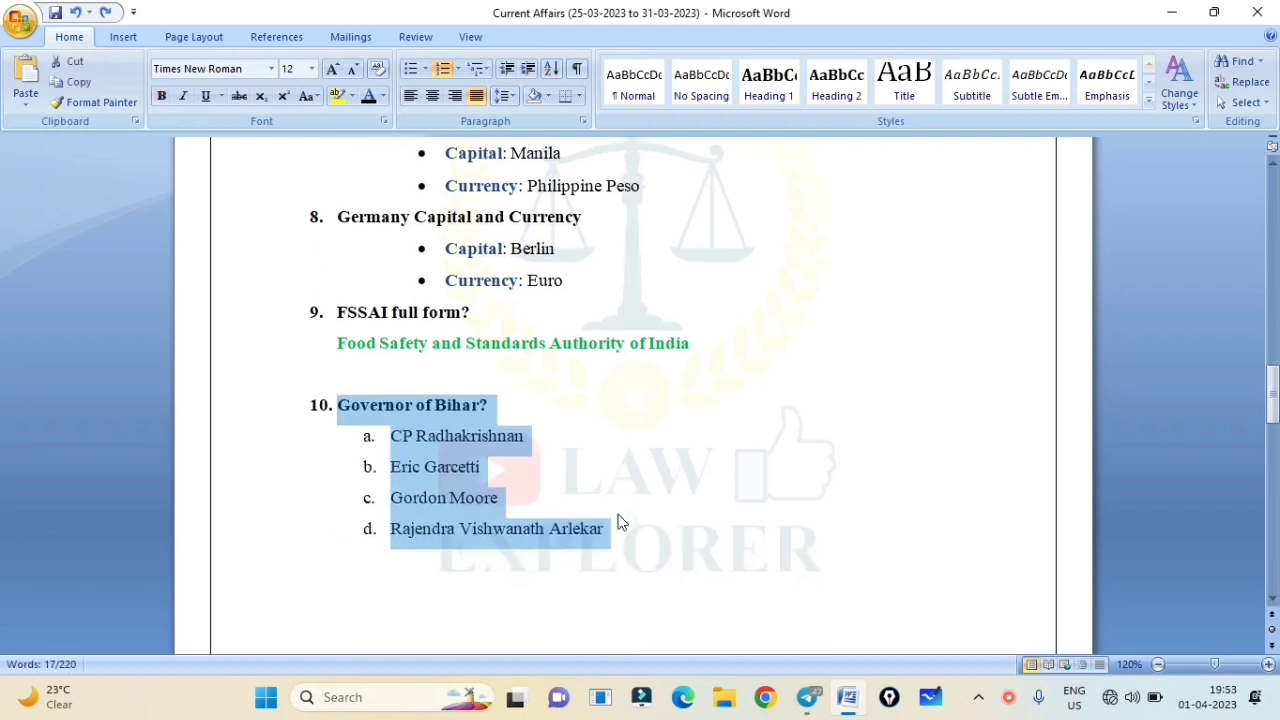
pyautogui.click(674, 534)
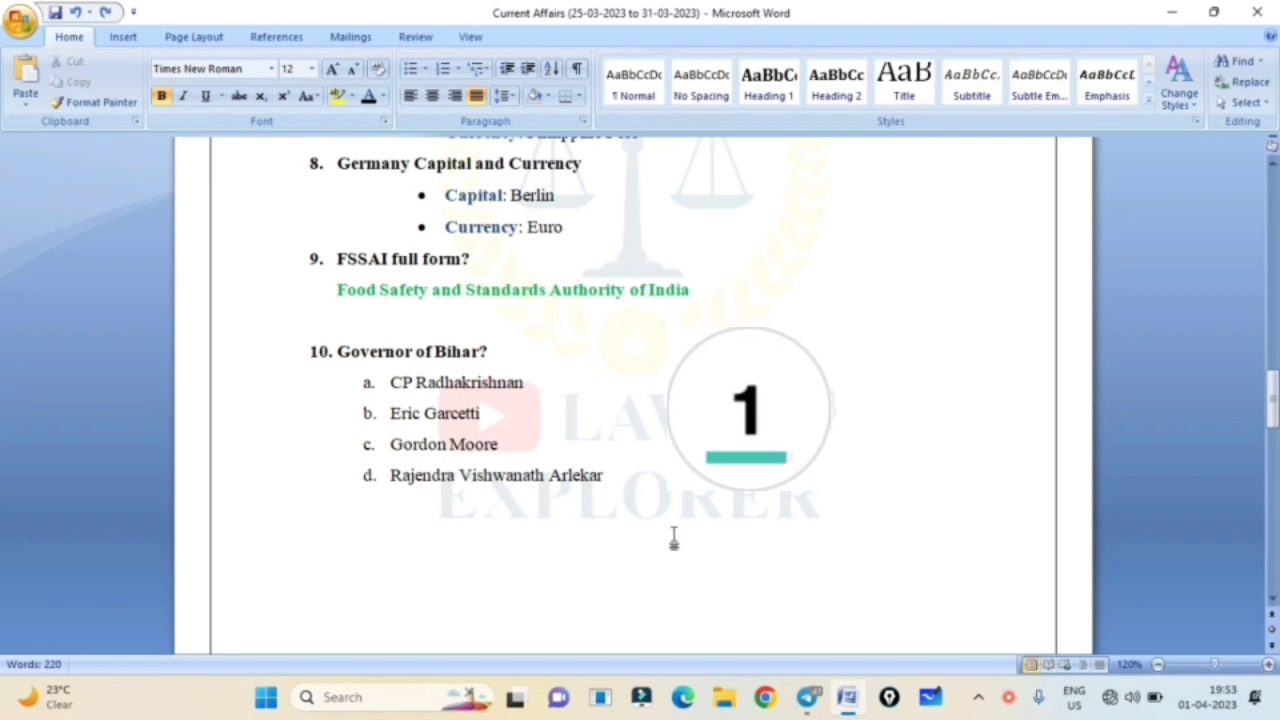
pyautogui.hotkey('shift', 'Up')
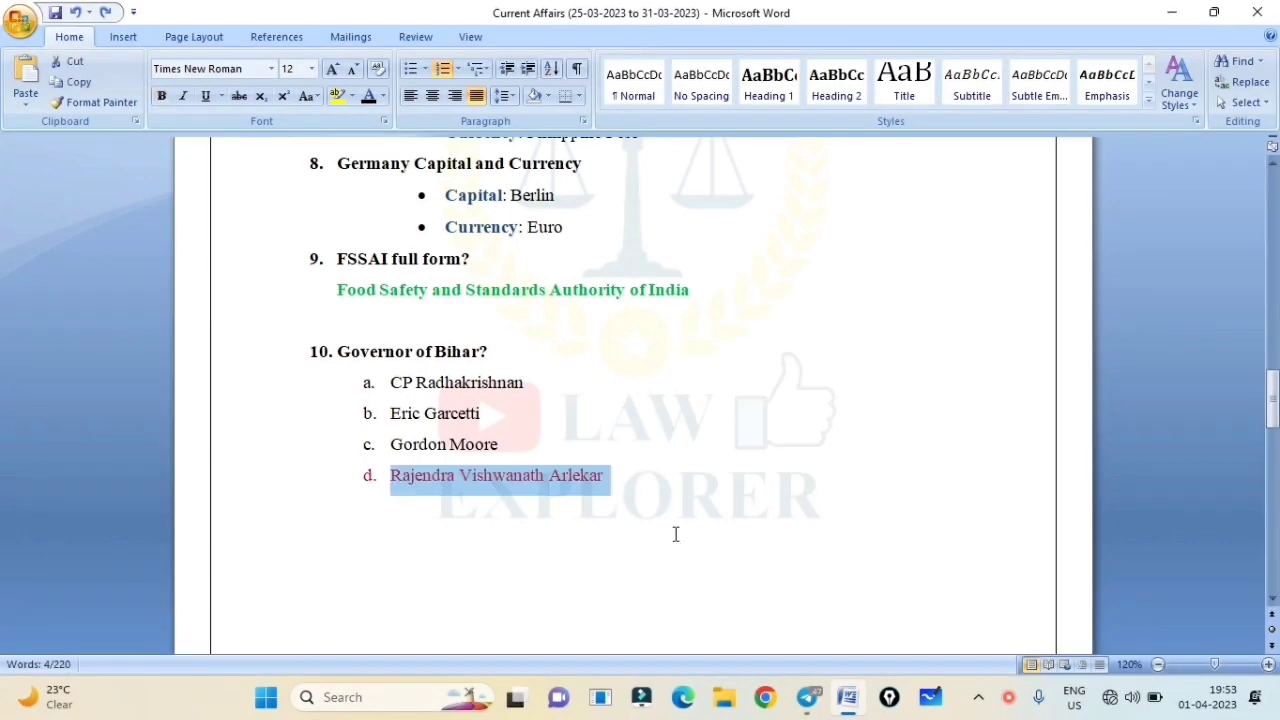
pyautogui.hotkey('ctrl', 'z')
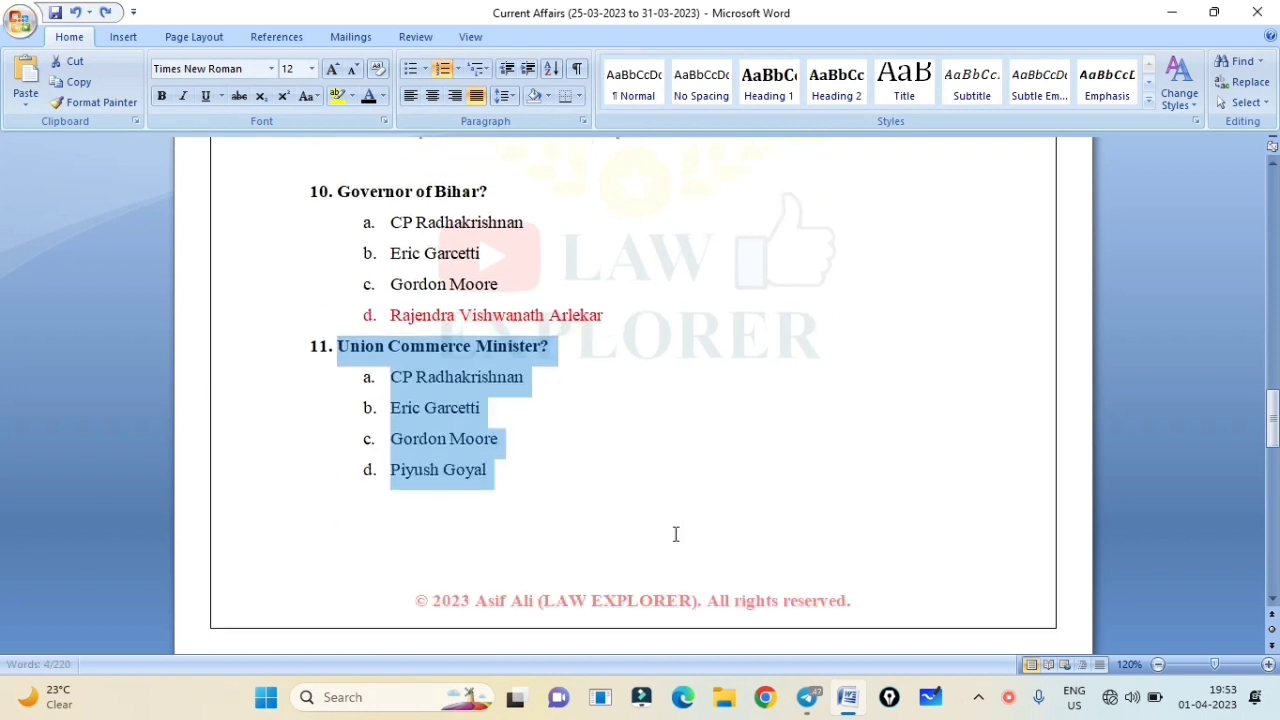
pyautogui.click(676, 532)
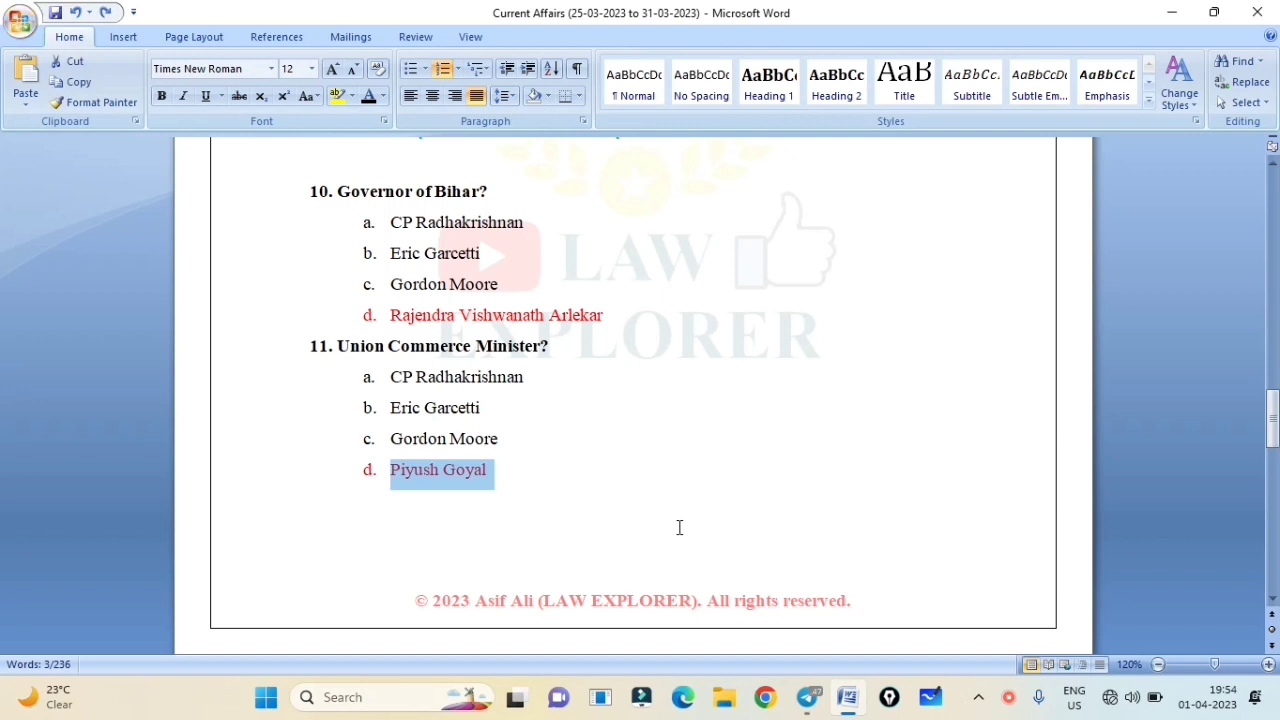
# Step: Restore question 12 "FTP full form?" with the purple answer "Foreign Trade Policy" beneath it
pyautogui.hotkey('ctrl', 'z')
pyautogui.scroll(-1, 679, 527)
pyautogui.click(620, 423)
pyautogui.scroll(-1, 618, 421)
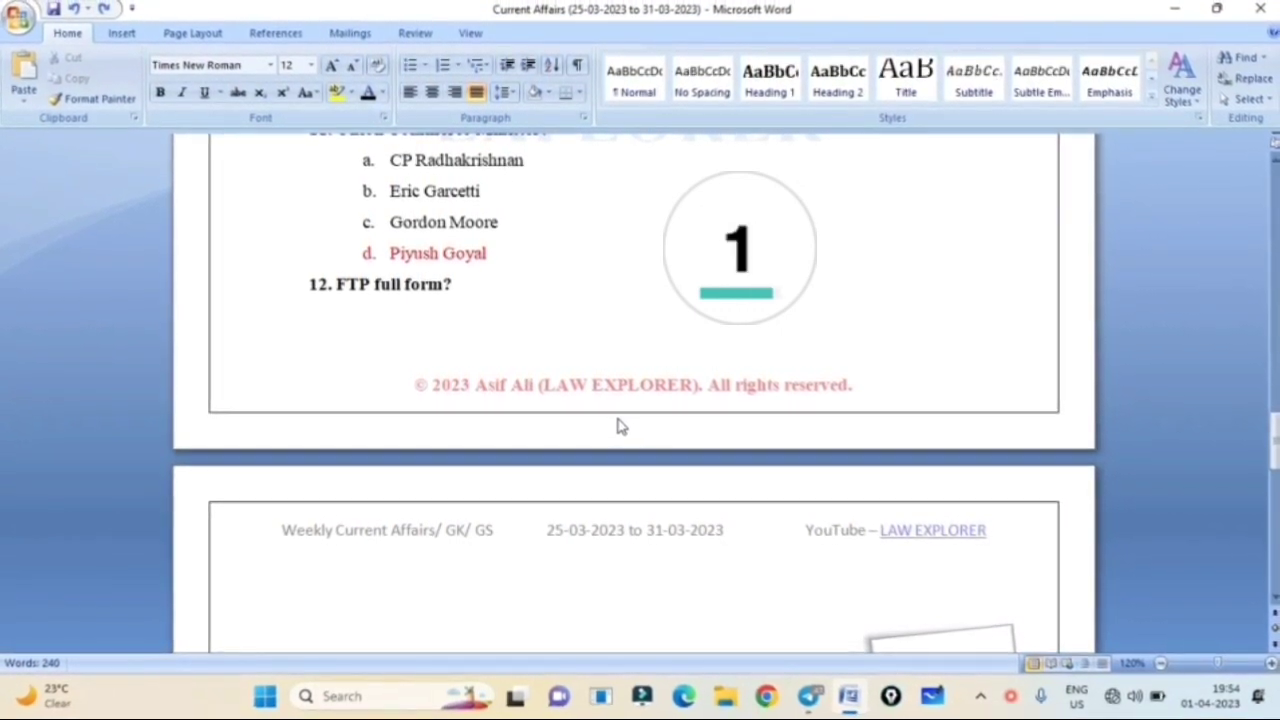
pyautogui.hotkey('ctrl', 'z')
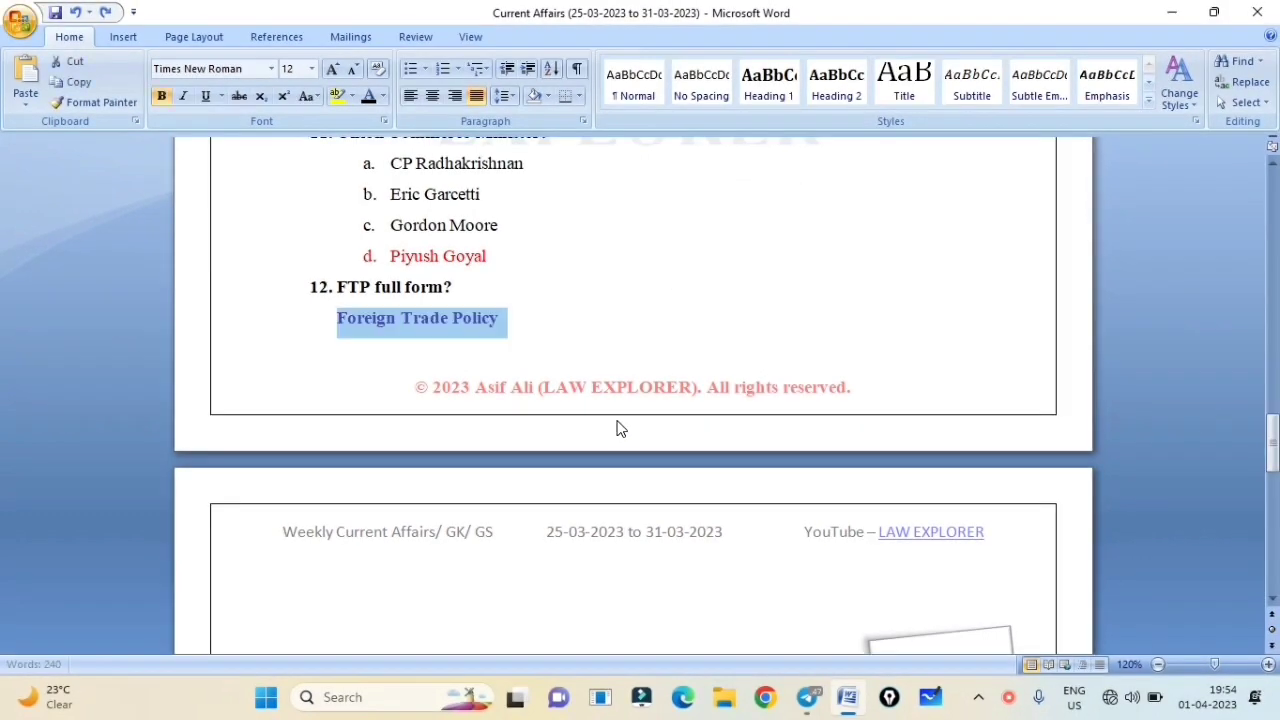
pyautogui.click(620, 366)
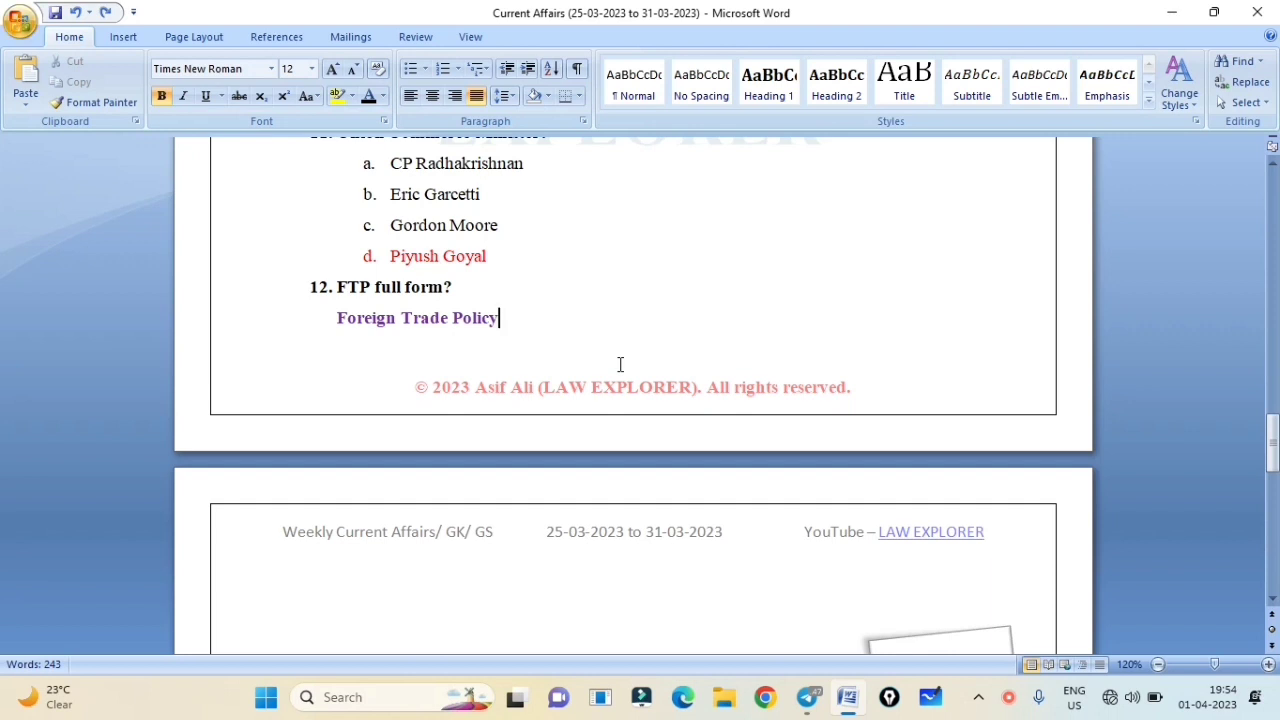
# Step: Add question 13 on the Director General of the Directorate General of Foreign Trade (DGFT) with four options, and mark Santosh Kumar Sarangi in red
pyautogui.write('13. Director General of Directorate General of Foreign Trade (DGFT)? CP Radhakrishnan Gordon Moore Piyush Goyal Santosh Kumar Sarangi')
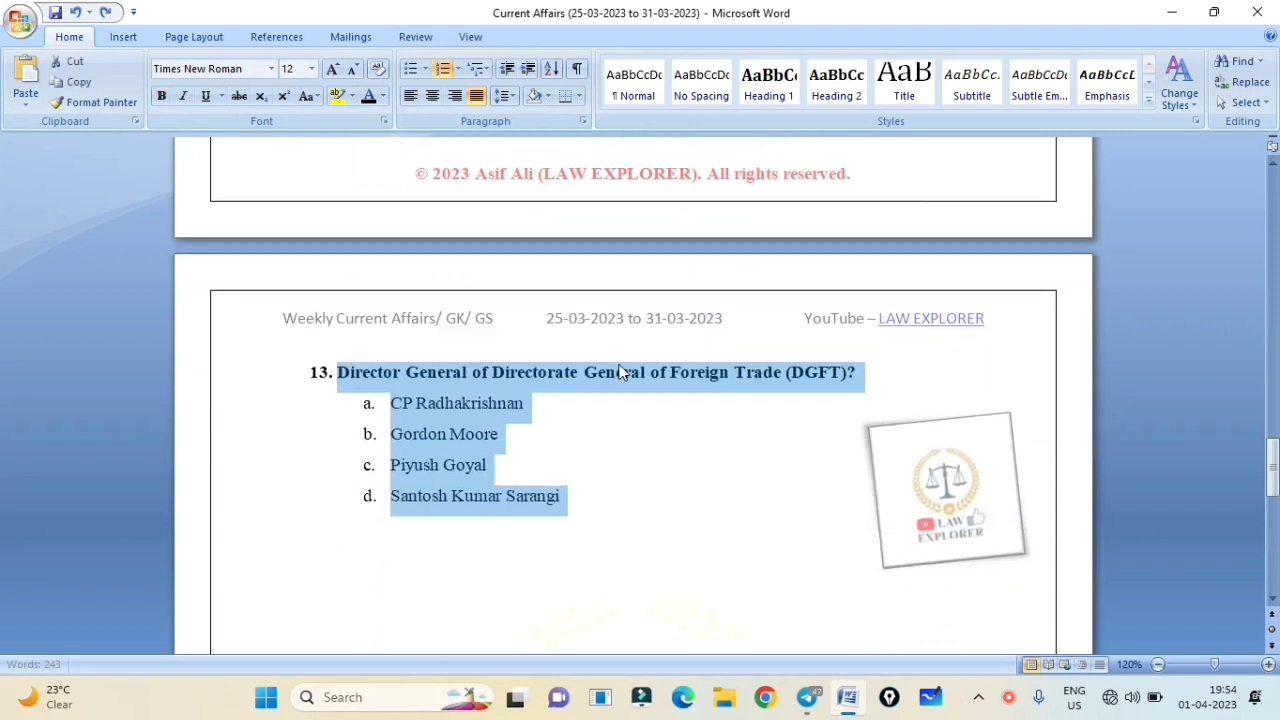
pyautogui.click(493, 594)
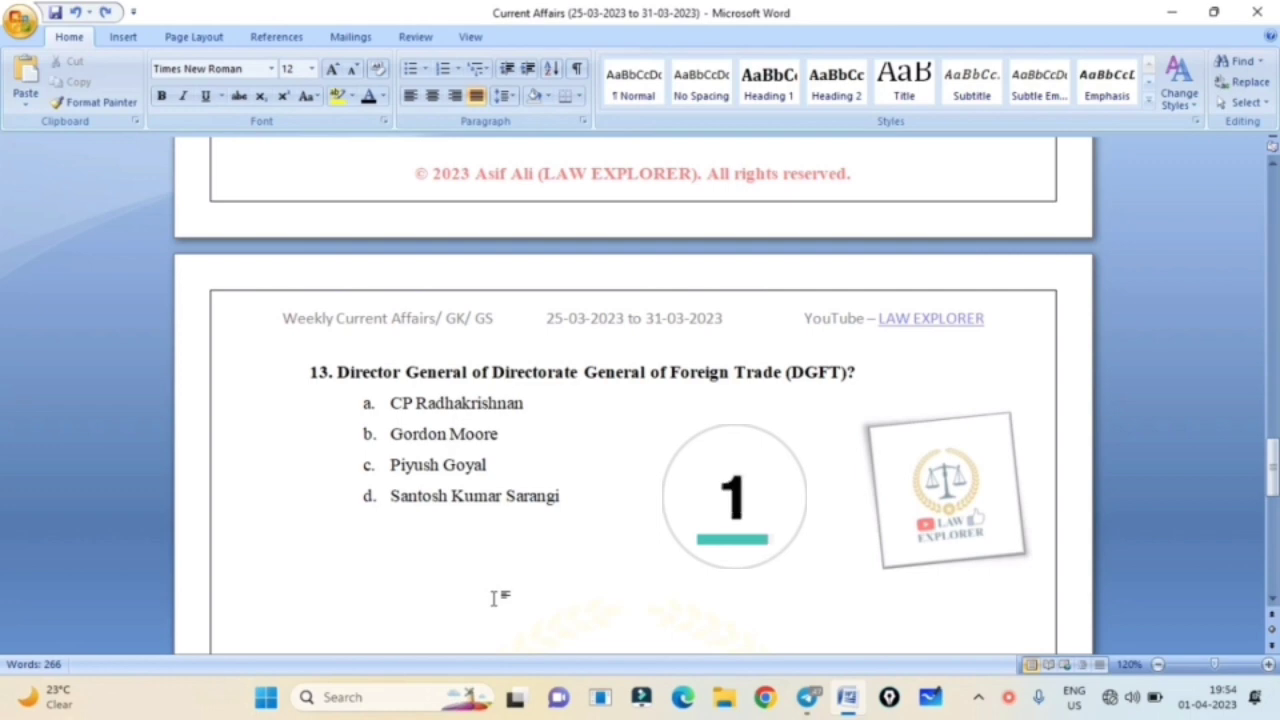
pyautogui.hotkey('shift', 'Up')
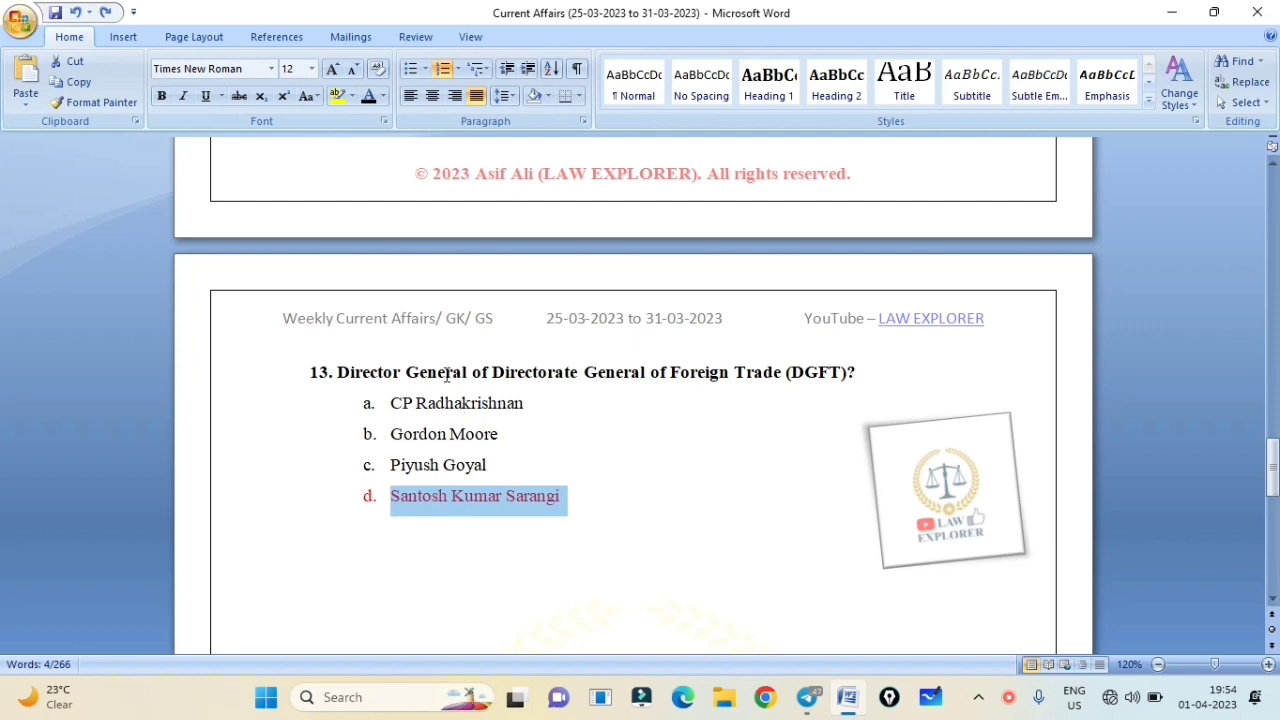
pyautogui.moveTo(504, 368); pyautogui.dragTo(764, 372)
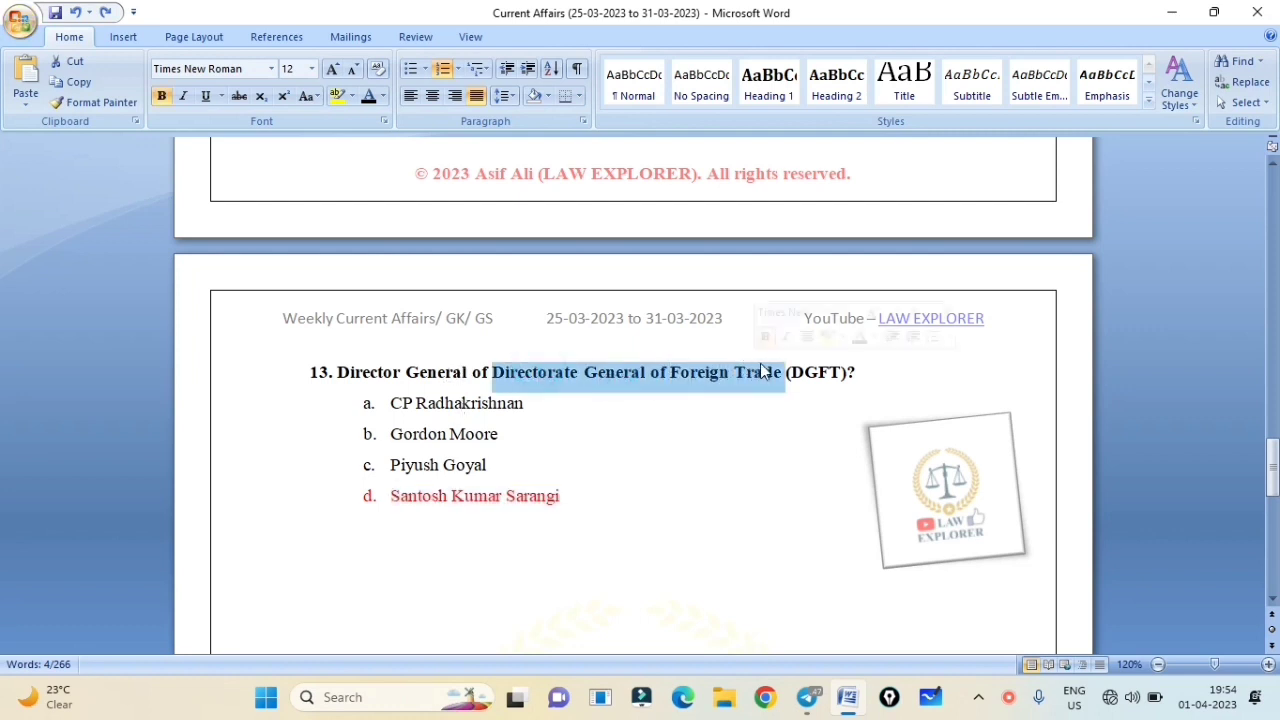
pyautogui.click(773, 564)
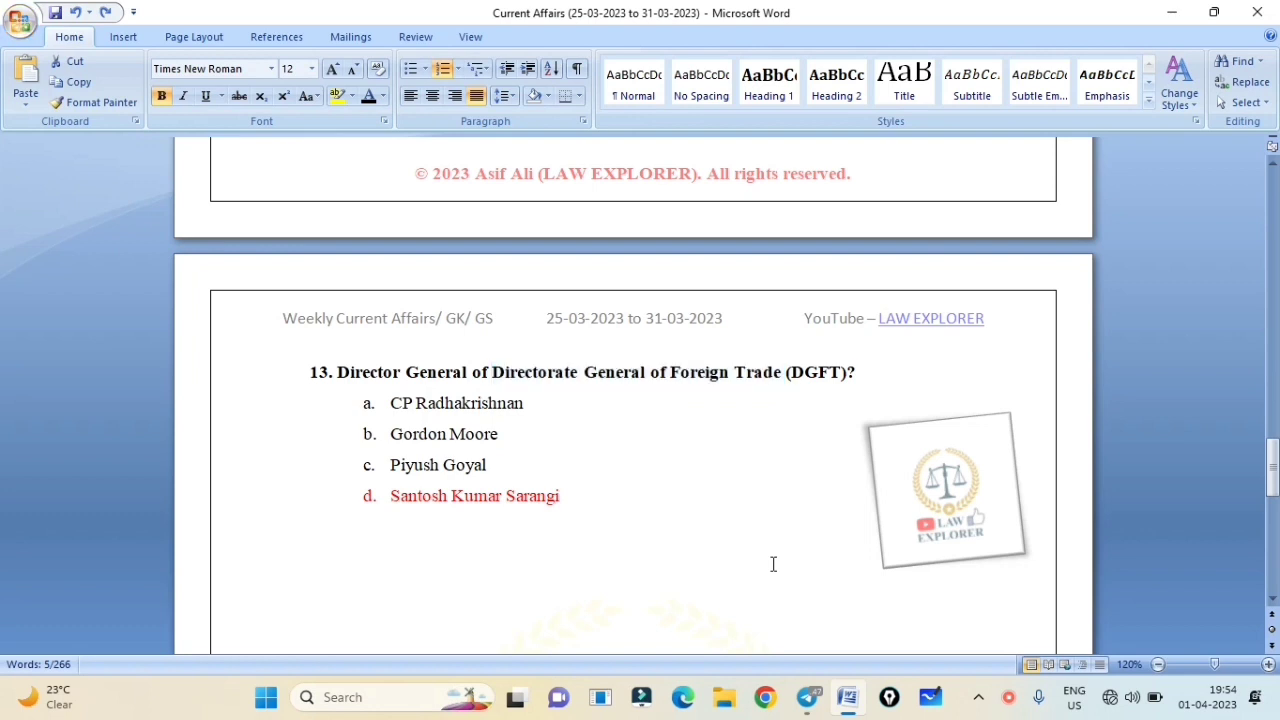
# Step: Add question 14 asking which country Siniyah Island is in, with options Russia, China, UAE and Israel, and put a check mark after UAE
pyautogui.write('14. Siniyah Island, which was seen in the news, is situated in which country? a. Russia b. China c. UAE d. Israel')
pyautogui.click(597, 620)
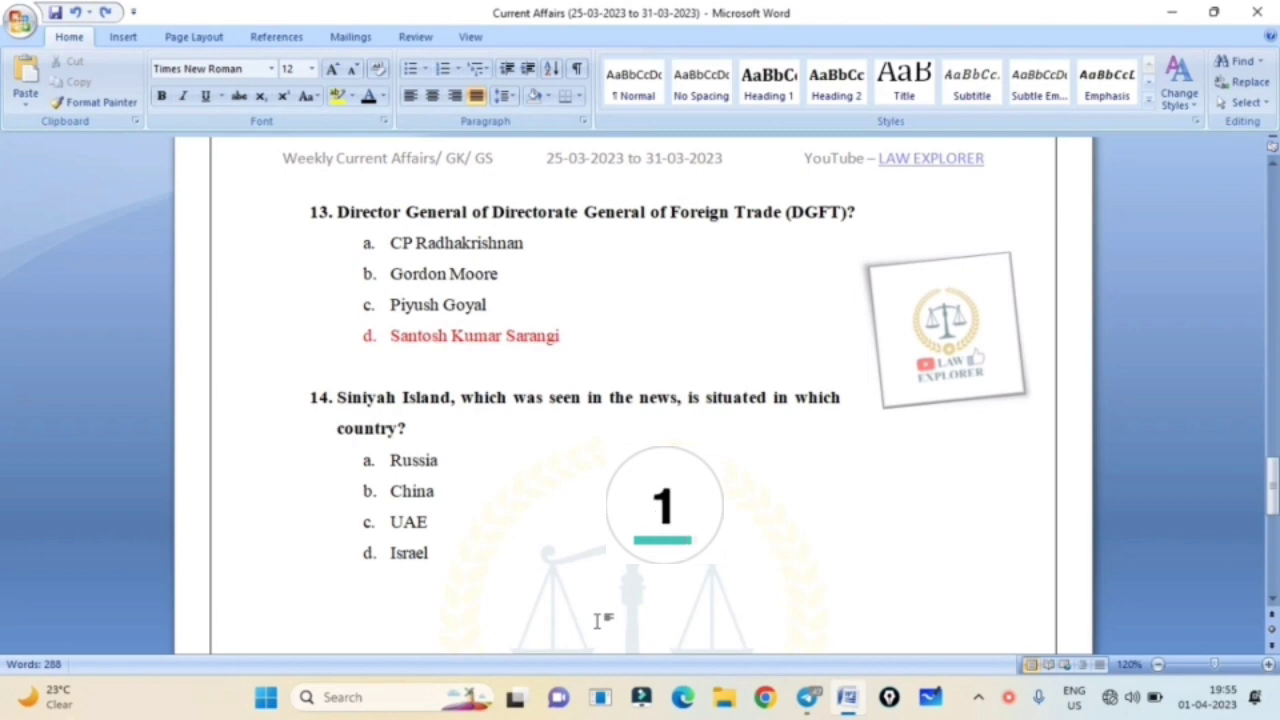
pyautogui.press('Up')
pyautogui.press('Up')
pyautogui.press('Up')
pyautogui.press('End')
pyautogui.write('✔')
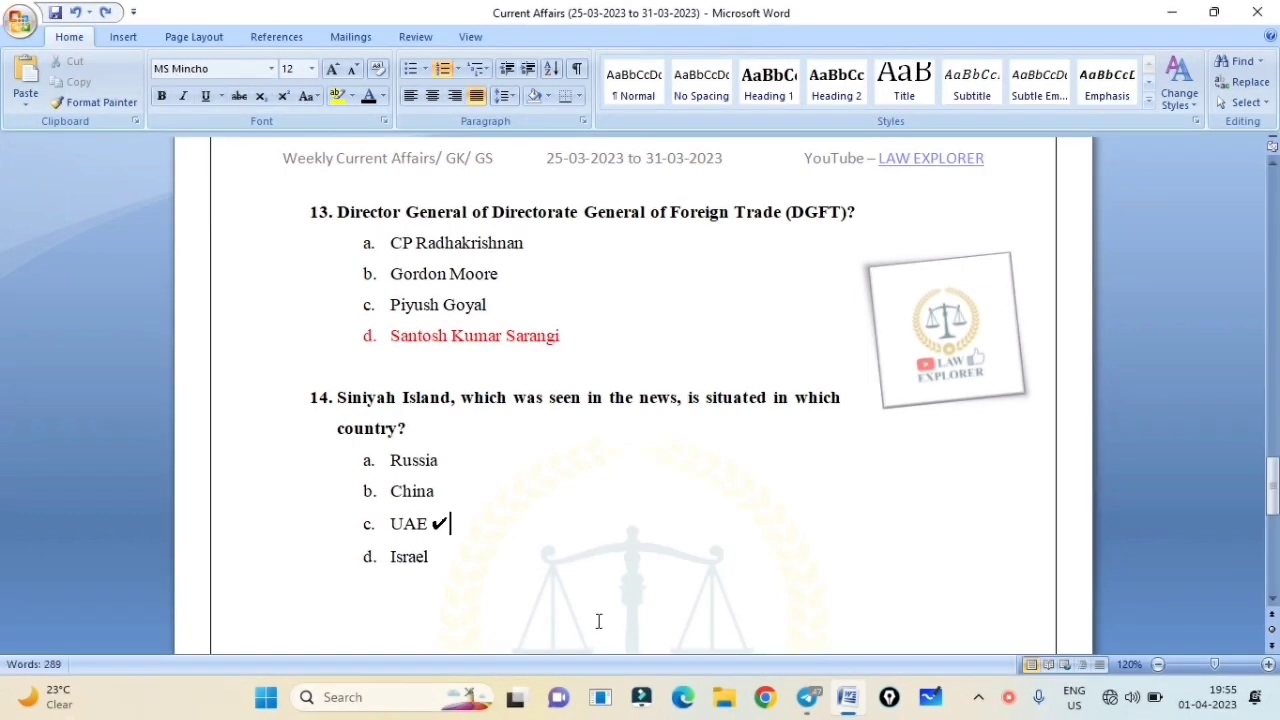
# Step: Add three coloured bullets under question 14 on the Siniyah Island pearl town discovery, its Umm al-Quwain location and its late 6th century homes
pyautogui.write('Archaeologists have discovered the oldest pearl town in the Persian Gulf on the Siniyah Island of the United Arab Emirates. This island is situated in Umm al-Quwain, an emirate situated some 50 km northeast of Dubai. The discovery finds hundreds of homes dating as far as the region’s pre-Islamic history in the late 6th century.')
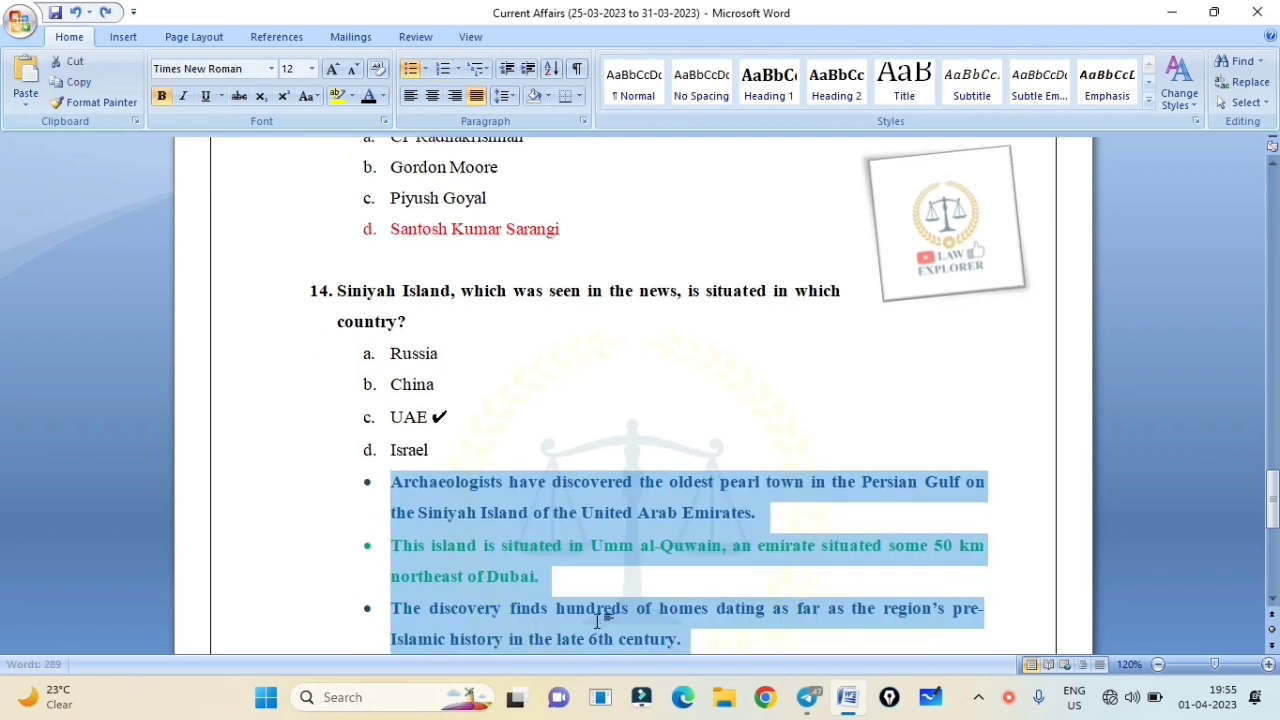
pyautogui.scroll(-1, 598, 620)
pyautogui.click(765, 603)
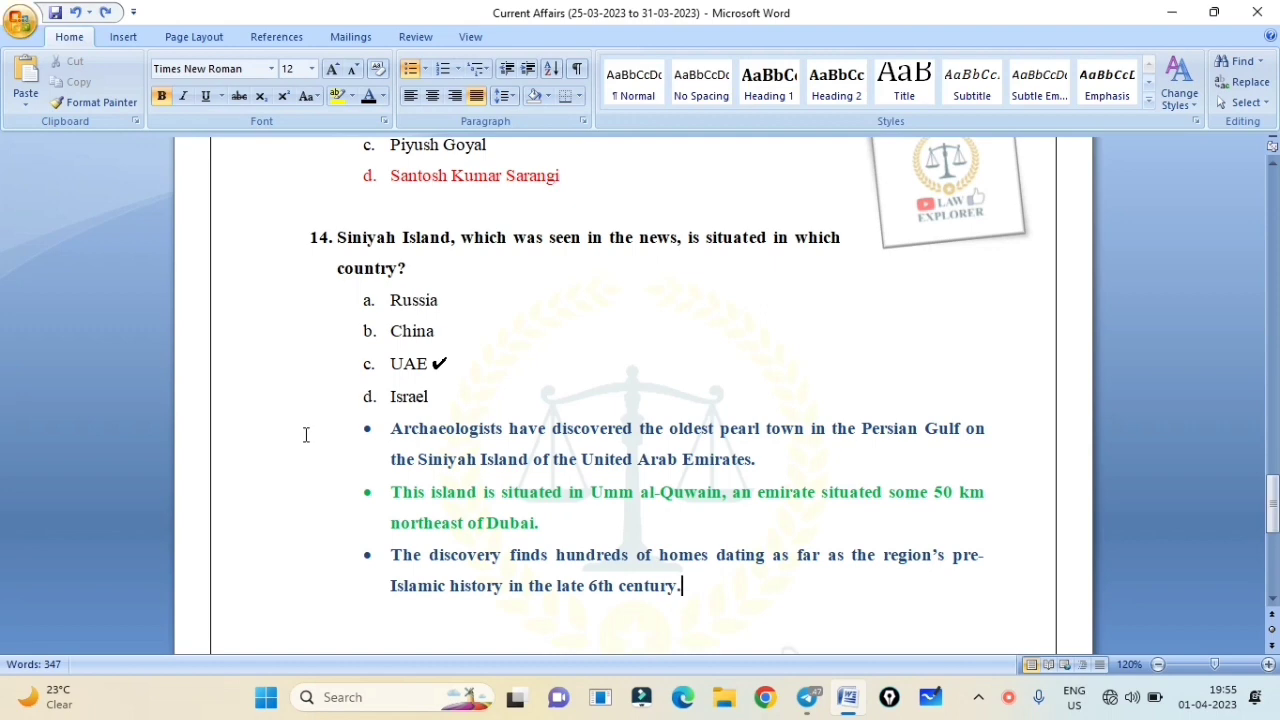
# Step: Add question 15 "When is World TB Day observed annually?" with options 21st to 24th March, and put a check mark after 24th March
pyautogui.press('Down')
pyautogui.press('Down')
pyautogui.hotkey('shift', 'Down')
pyautogui.hotkey('shift', 'Down')
pyautogui.hotkey('shift', 'Down')
pyautogui.hotkey('shift', 'Down')
pyautogui.hotkey('shift', 'Down')
pyautogui.click(381, 495)
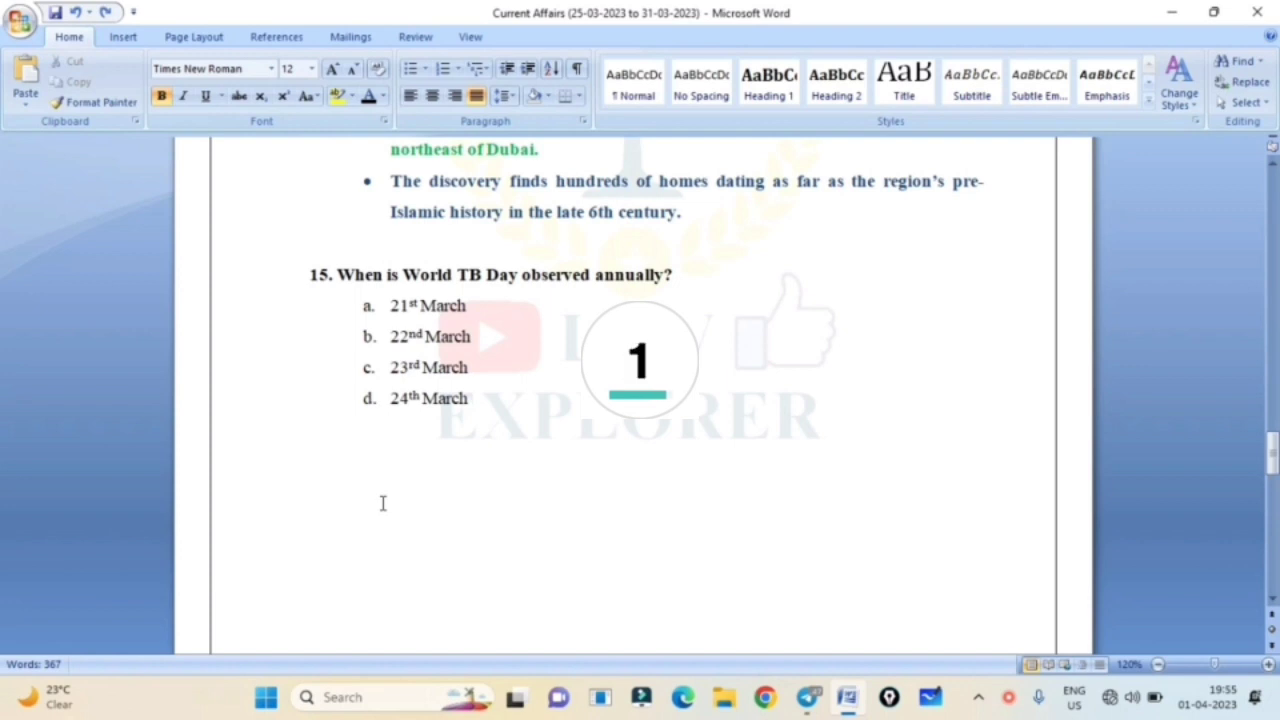
pyautogui.write('✔')
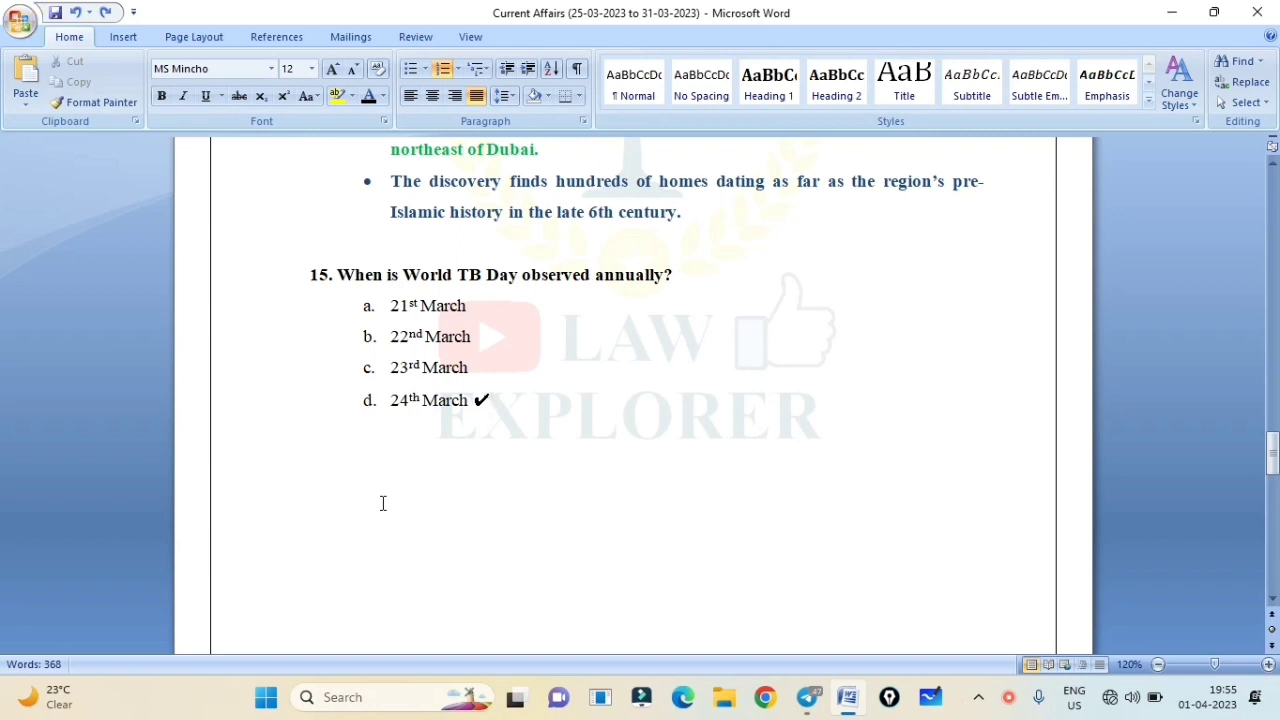
# Step: Add five green and blue bullets on World TB Day under question 15, and highlight the "Yes! We can end TB!" theme line
pyautogui.write('World TB (Tuberculosis) Day is celebrated every year on 24 March. The day is observed annually to raise awareness about the efforts to eradicate TB. The World Health Organization (WHO) aims to end the TB epidemic by 2030. The theme for this year\'s World Tuberculosis Day is "Yes! We can end TB!". This day was first designated as World TB Day in 1982.')
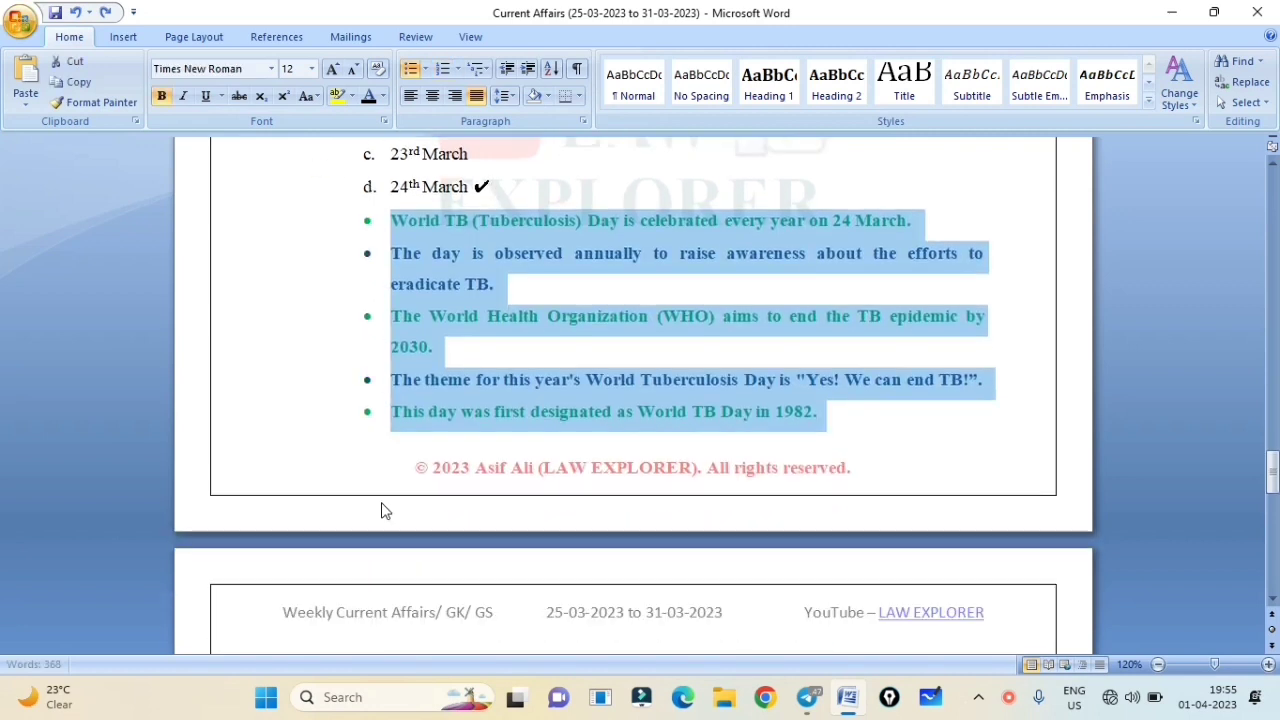
pyautogui.click(871, 430)
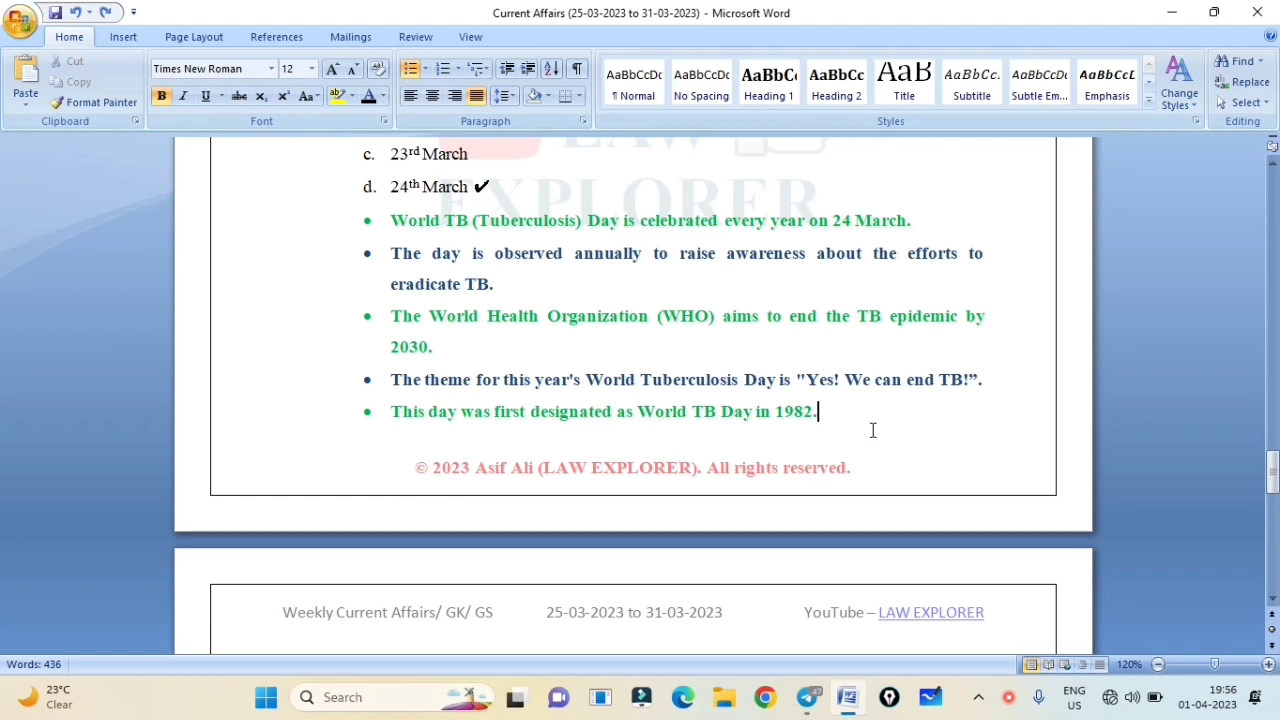
pyautogui.click(254, 389)
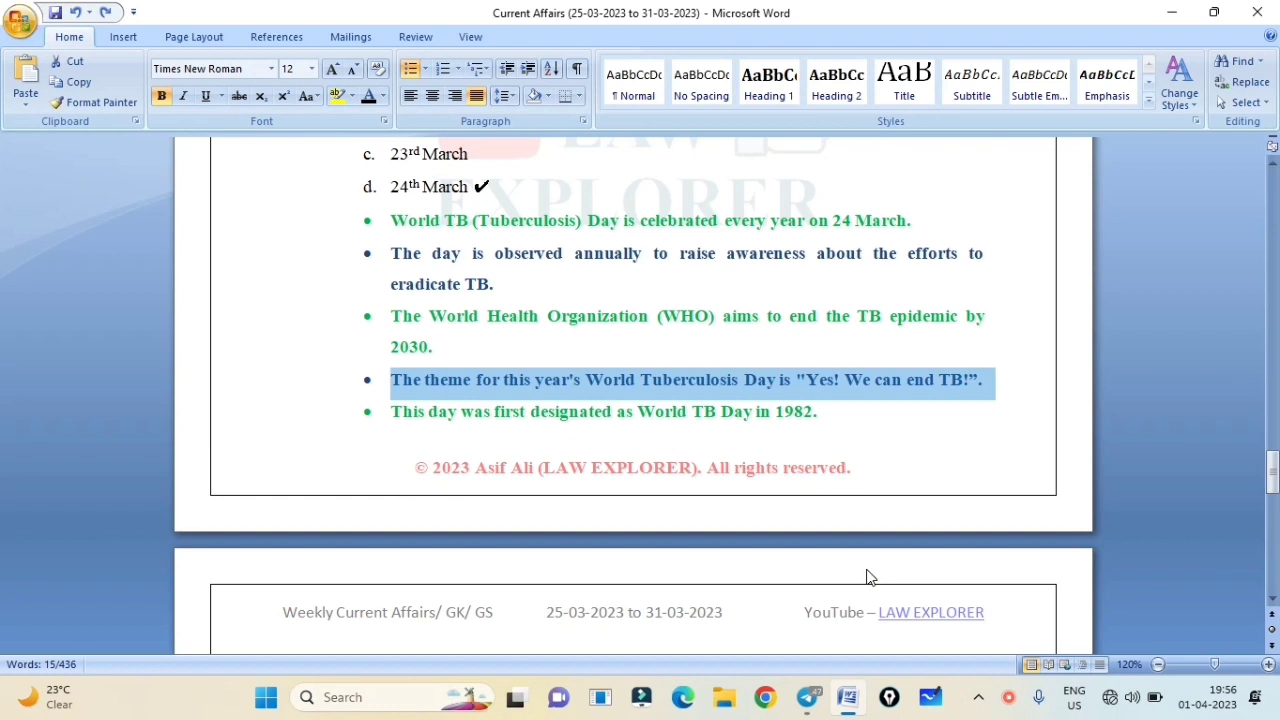
# Step: Add question 16 on the new BRICS New Development Bank member, with options Egypt, Argentina, New Zealand and South Korea, and check-mark Egypt
pyautogui.scroll(-2, 868, 575)
pyautogui.click(868, 568)
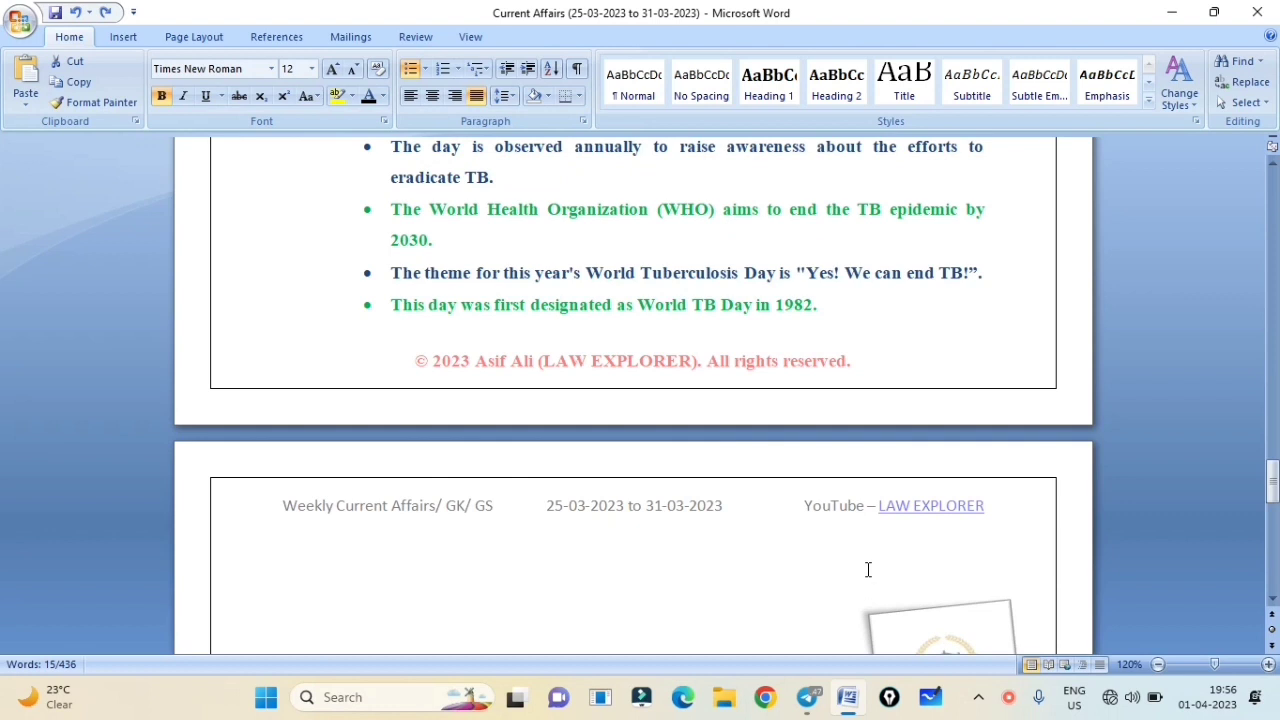
pyautogui.scroll(-3, 869, 568)
pyautogui.moveTo(869, 560); pyautogui.dragTo(869, 568)
pyautogui.click(714, 581)
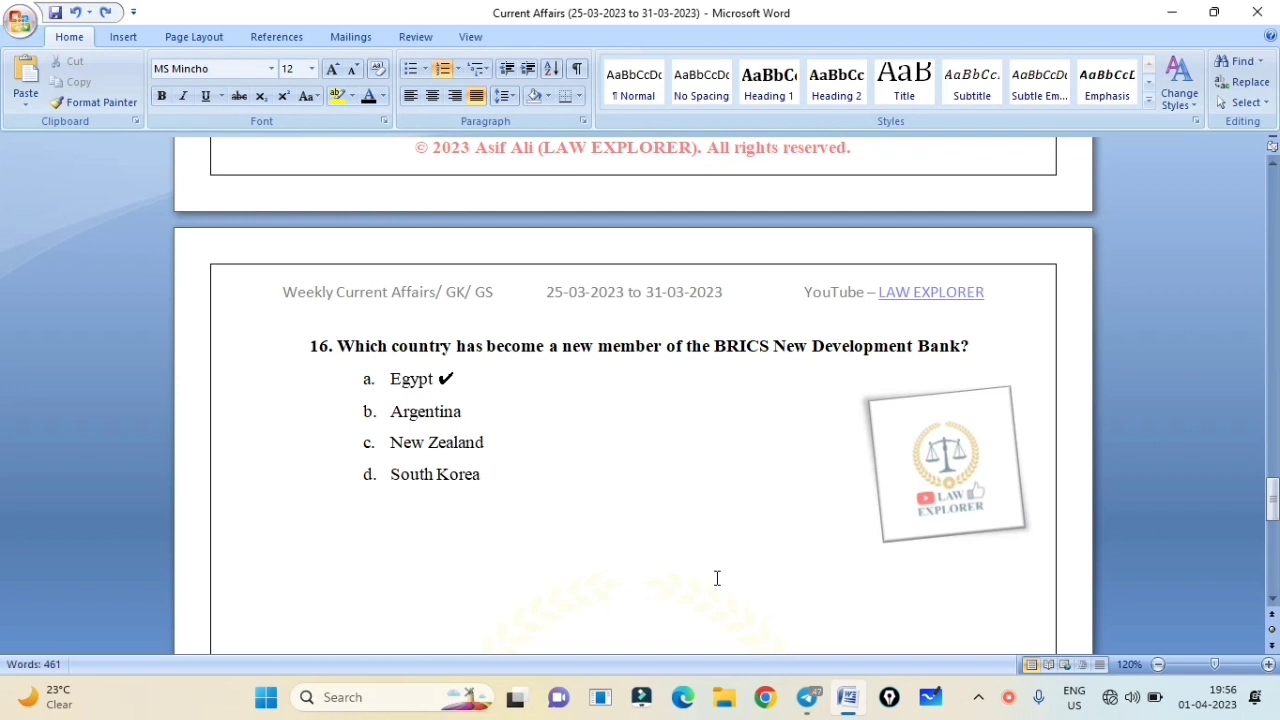
# Step: Add question 17 "Where has the Exercise Cobra Warrior begun?" with options India, USA, United Kingdom and Indonesia, and check-mark United Kingdom
pyautogui.write('17. Where has the Exercise Cobra Warrior begun? a. India b. USA c. United Kingdom d. Indonesia')
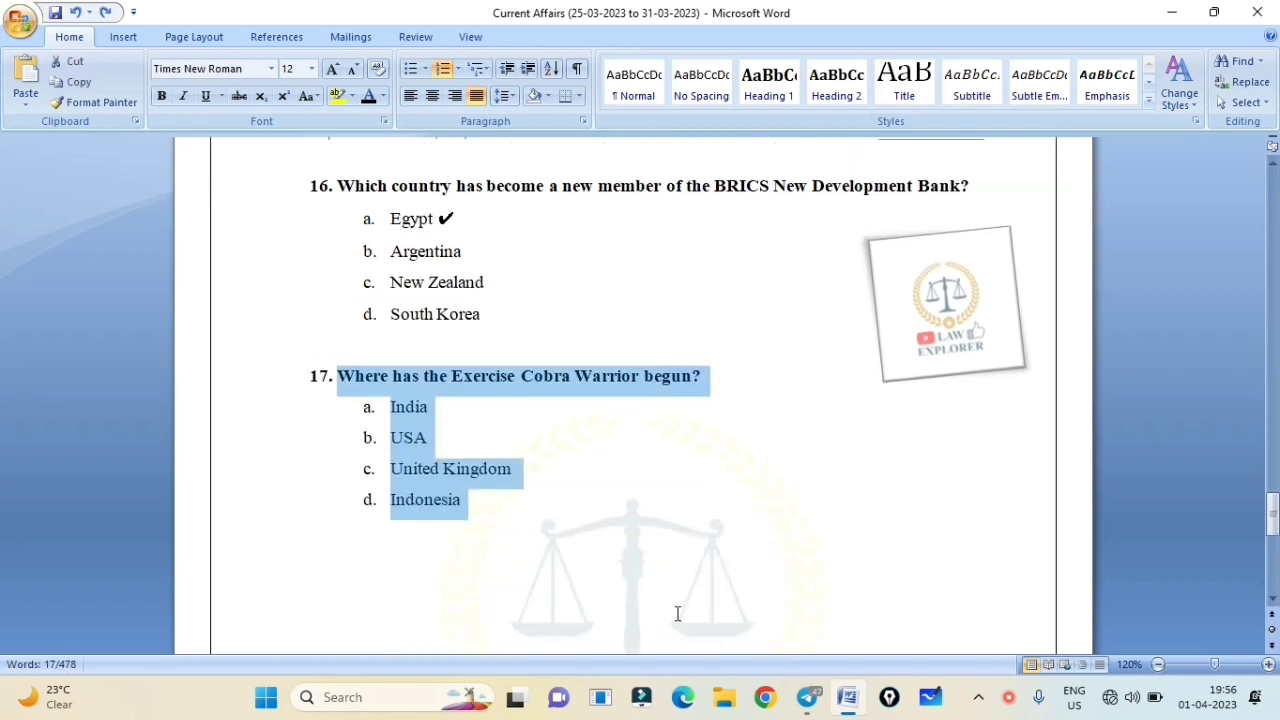
pyautogui.click(651, 609)
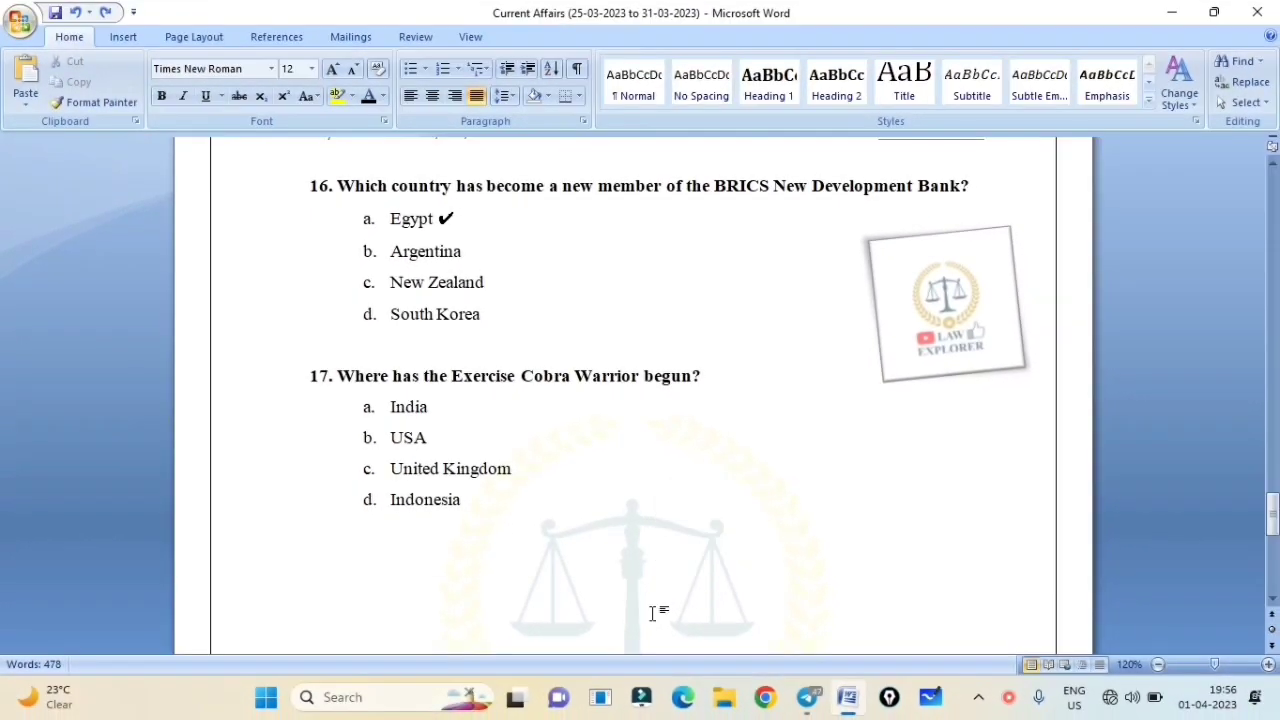
pyautogui.write('✔')
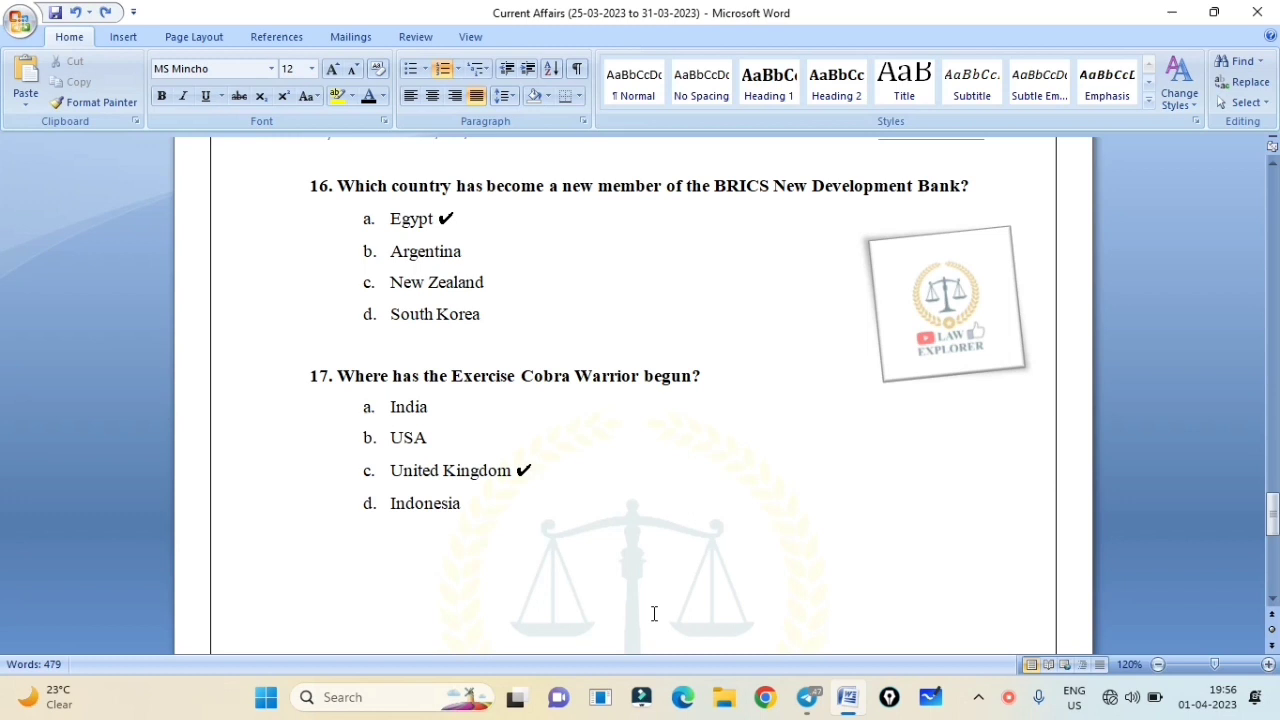
# Step: Add a blue bullet under question 17 on Exercise Cobra Warrior in the United Kingdom and the air forces participating with the IAF
pyautogui.write('The Exercise Cobra Warrior has begun in the United Kingdom, and the Indian Air Force (IAF) is participating along with air forces from the UK, Finland, Sweden, South Africa, Saudi Arabia, the US, and Singapore.')
pyautogui.scroll(-3, 652, 613)
pyautogui.click(652, 610)
pyautogui.scroll(1, 654, 608)
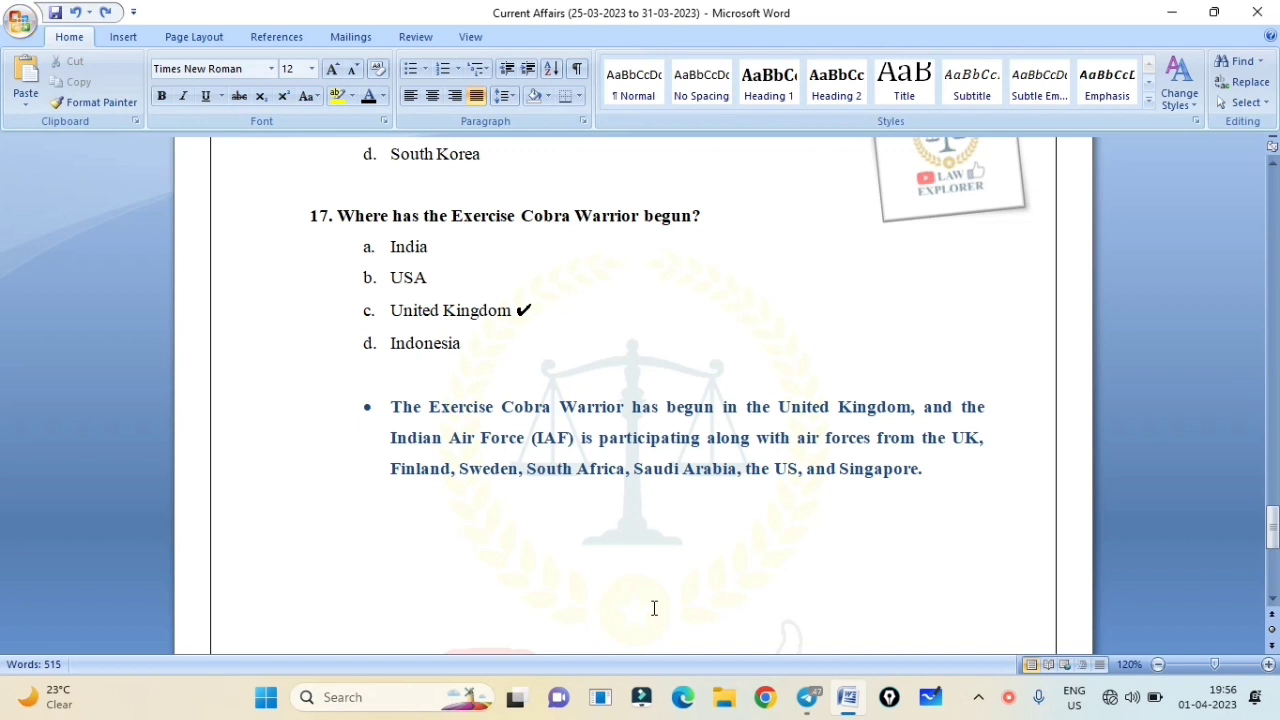
# Step: Add question 18 on the date of World Water Day with options 21st to 24th March, and put a check mark after 22nd March
pyautogui.hotkey('ctrl', 'z')
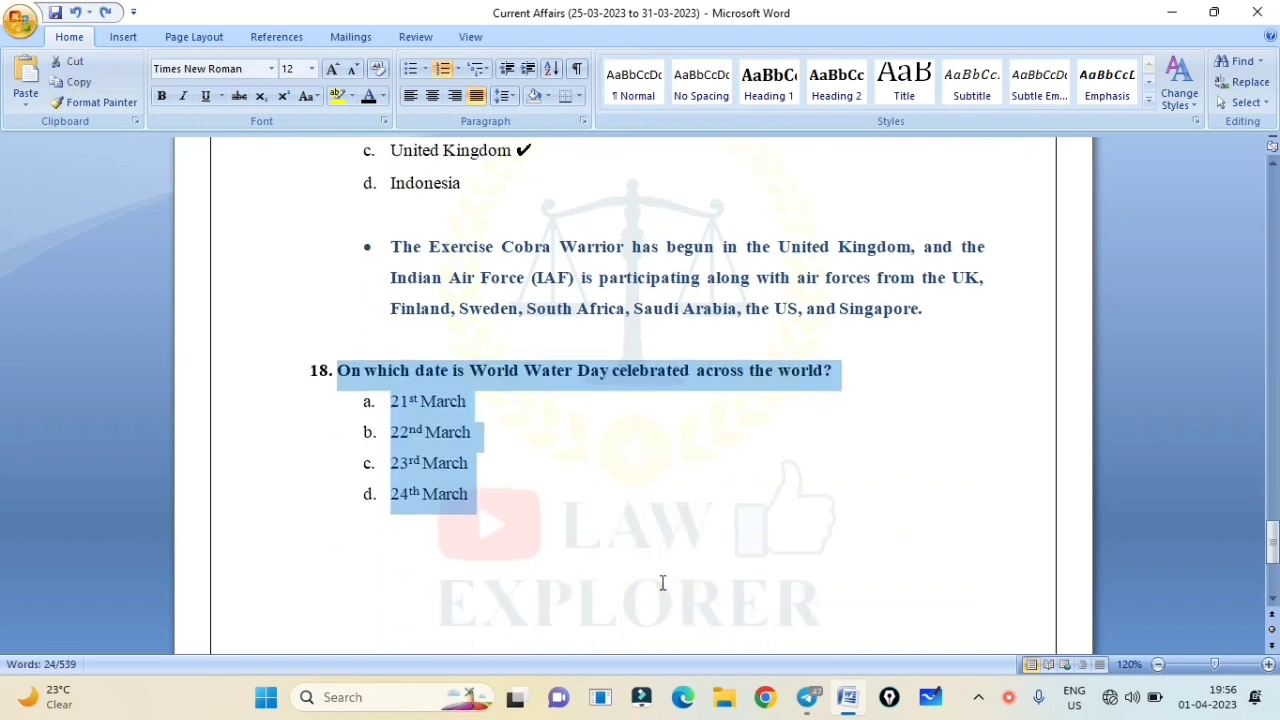
pyautogui.click(661, 586)
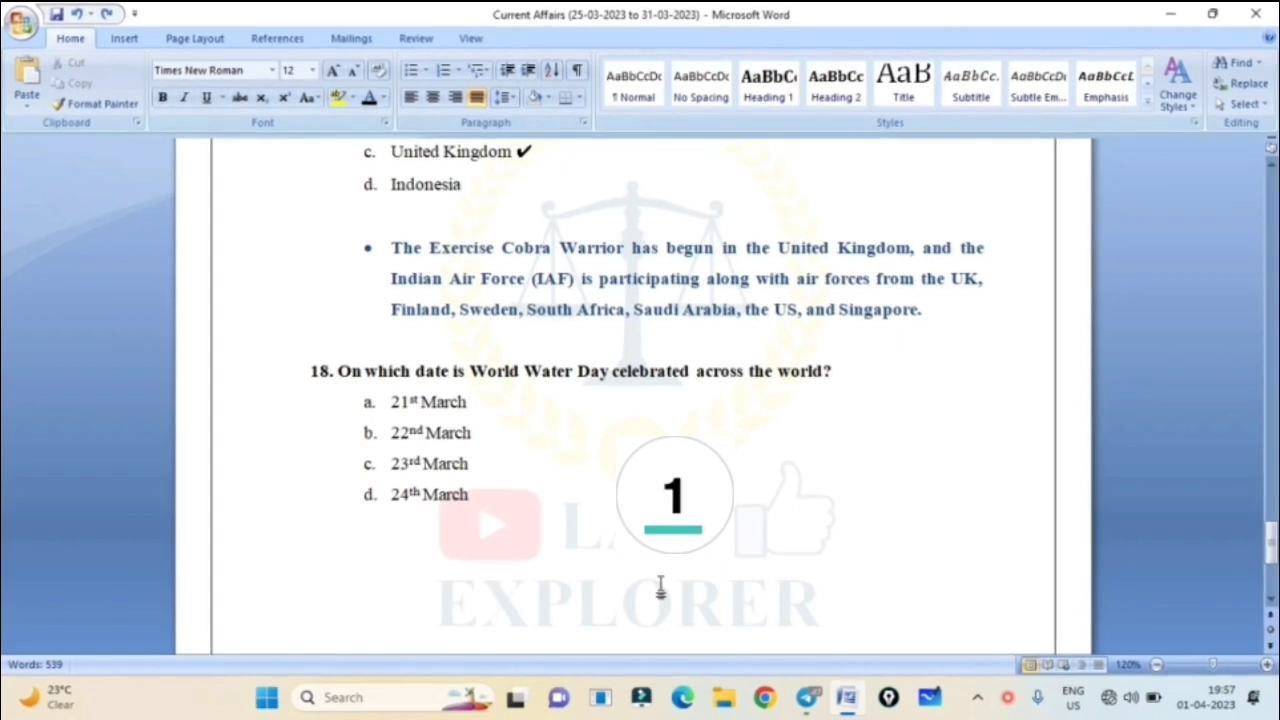
pyautogui.press('Up')
pyautogui.press('Up')
pyautogui.press('Up')
pyautogui.press('Up')
pyautogui.press('Up')
pyautogui.press('End')
pyautogui.write('✔')
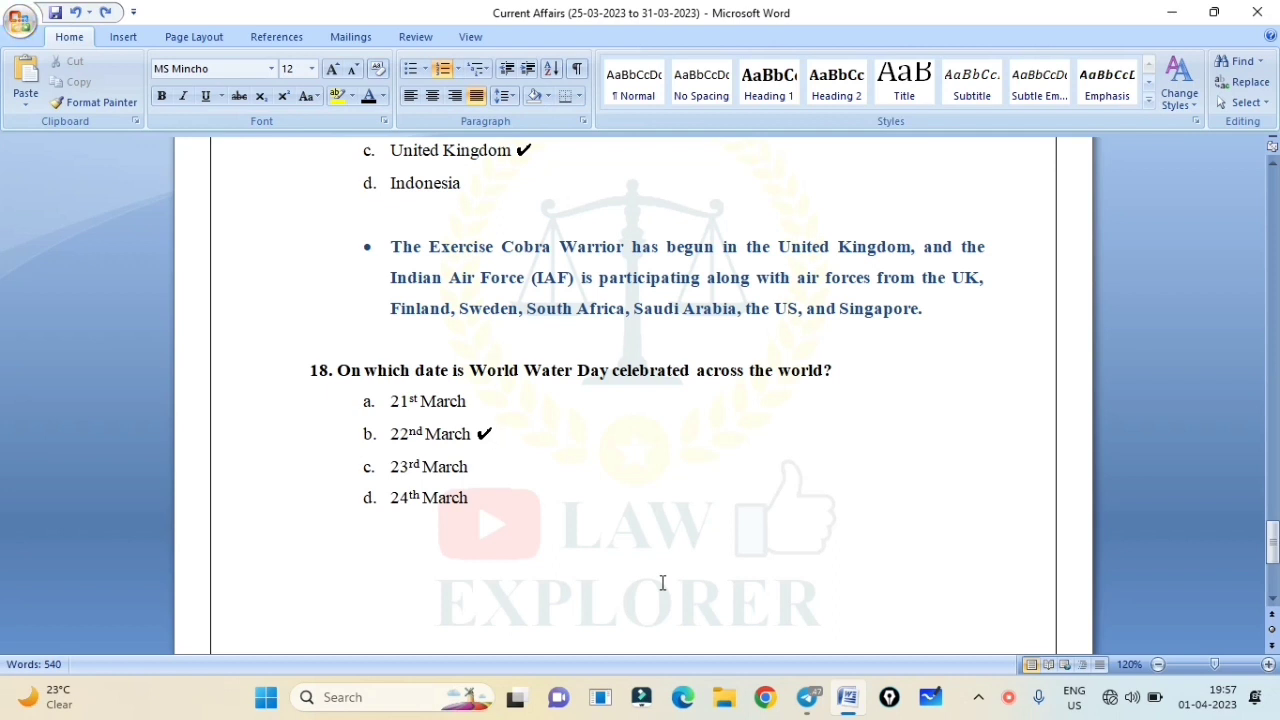
# Step: Add question 19 "Which game did Sarabjot Singh belong to?" with options Hockey, Cricket, Shooting and Golf, and put a check mark after Shooting
pyautogui.write('Which game did Sarabjot Singh belong to? Hockey Cricket Shooting Golf')
pyautogui.scroll(-1, 662, 588)
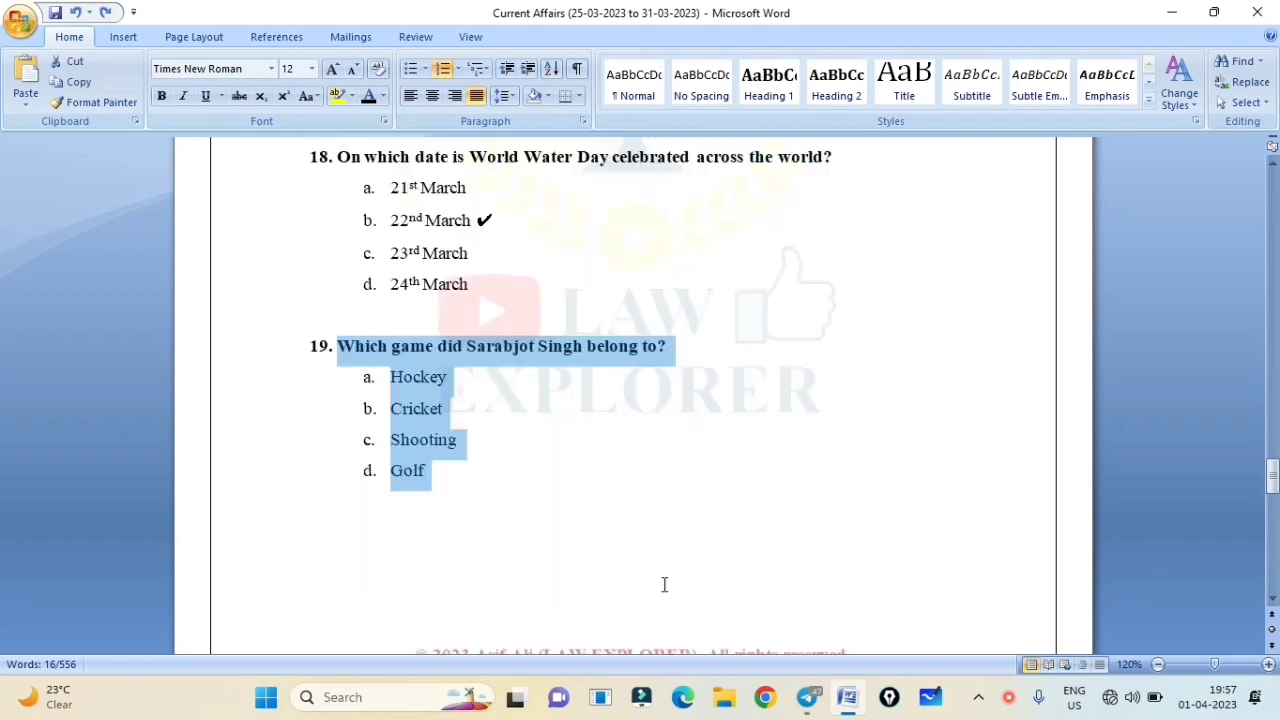
pyautogui.click(664, 575)
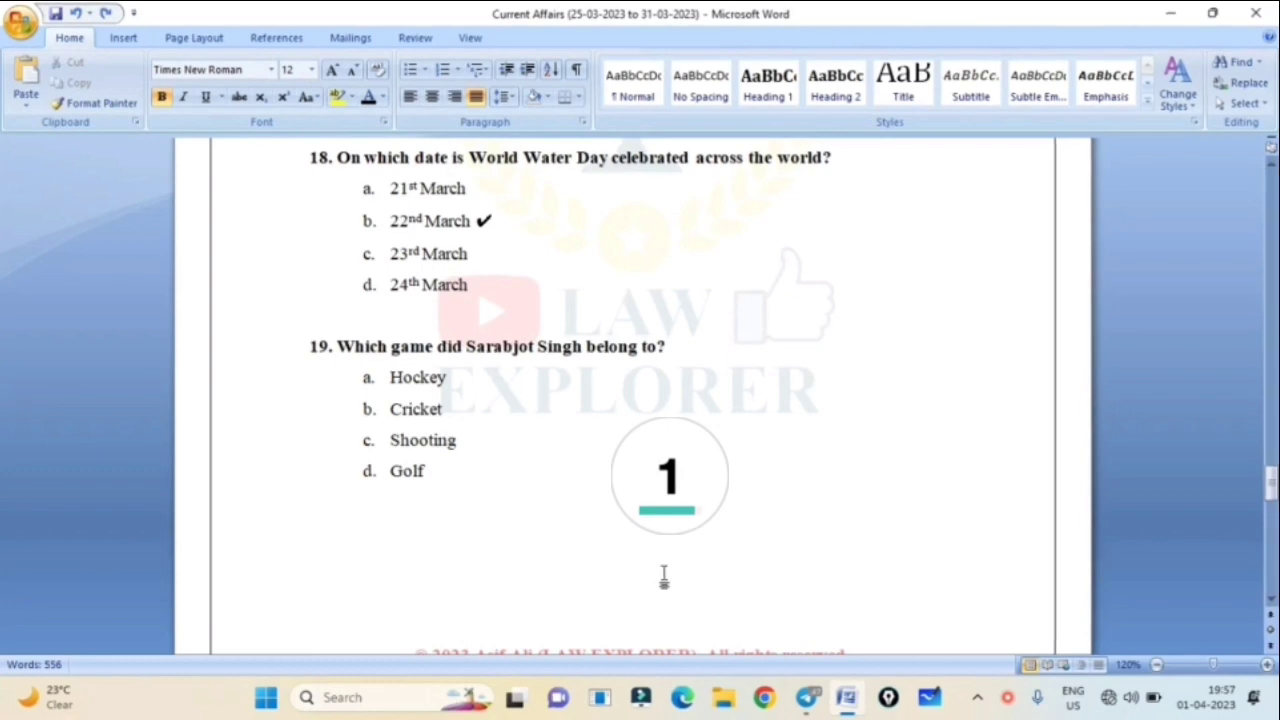
pyautogui.press('Up')
pyautogui.press('Up')
pyautogui.press('Up')
pyautogui.press('Up')
pyautogui.press('Up')
pyautogui.press('End')
pyautogui.write('✔')
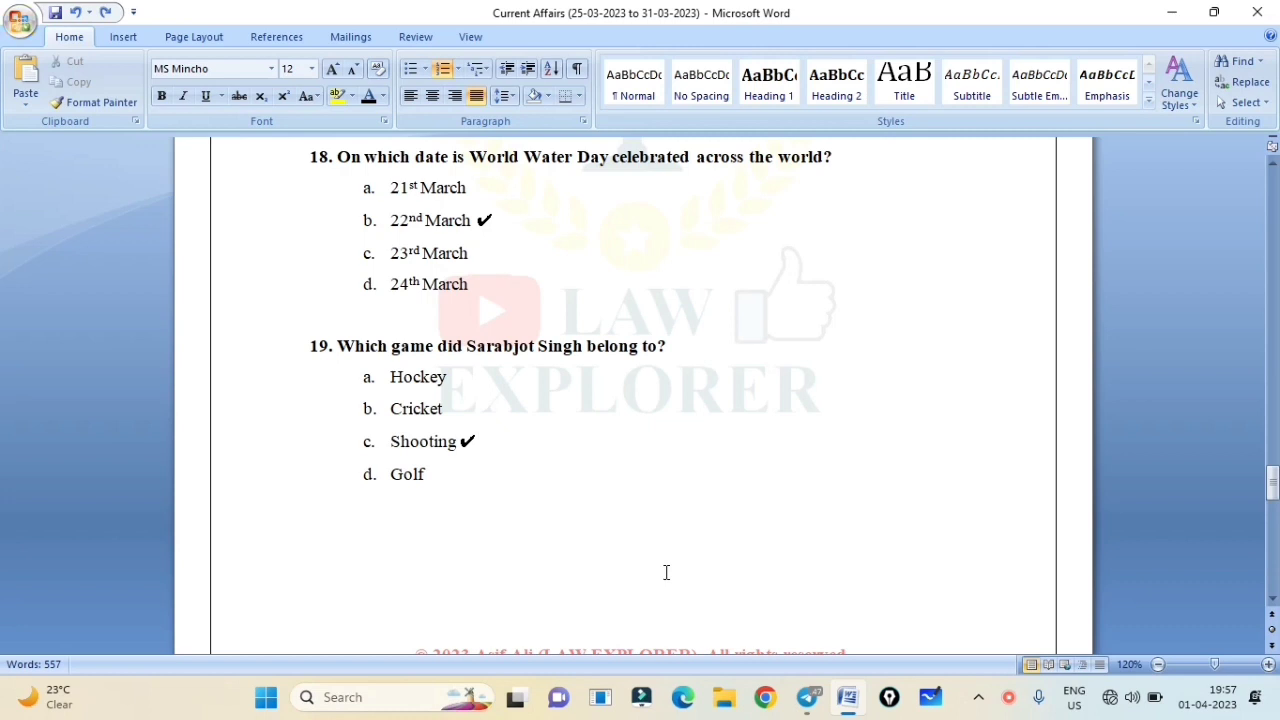
# Step: Add a blue bullet under question 19 on Sarabjot Singh's men's 10m Air Pistol gold medal at the ISSF Rifle & Pistol World Cup
pyautogui.click(666, 572)
pyautogui.write("Sarabjot Singh, an Indian athlete, won the gold medal in the men's 10m Air Pistol event at the ISSF Rifle & Pistol World Cup.")
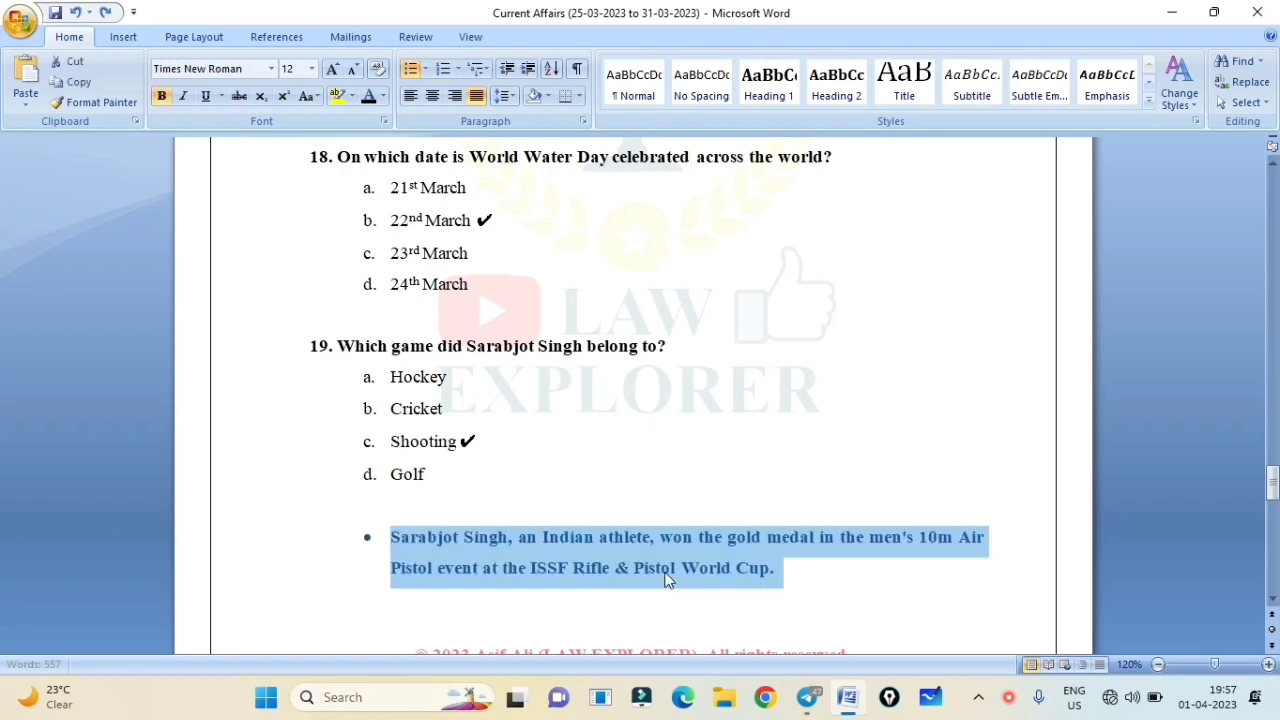
pyautogui.scroll(-3, 666, 575)
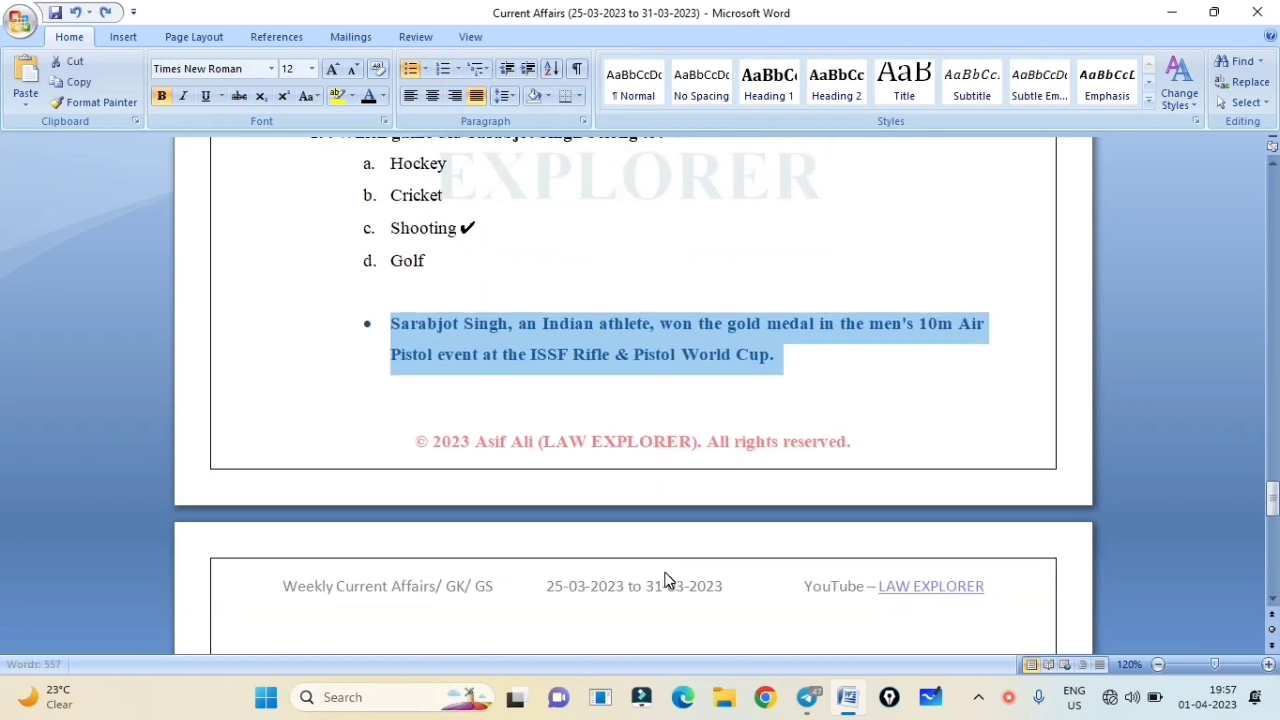
pyautogui.click(838, 385)
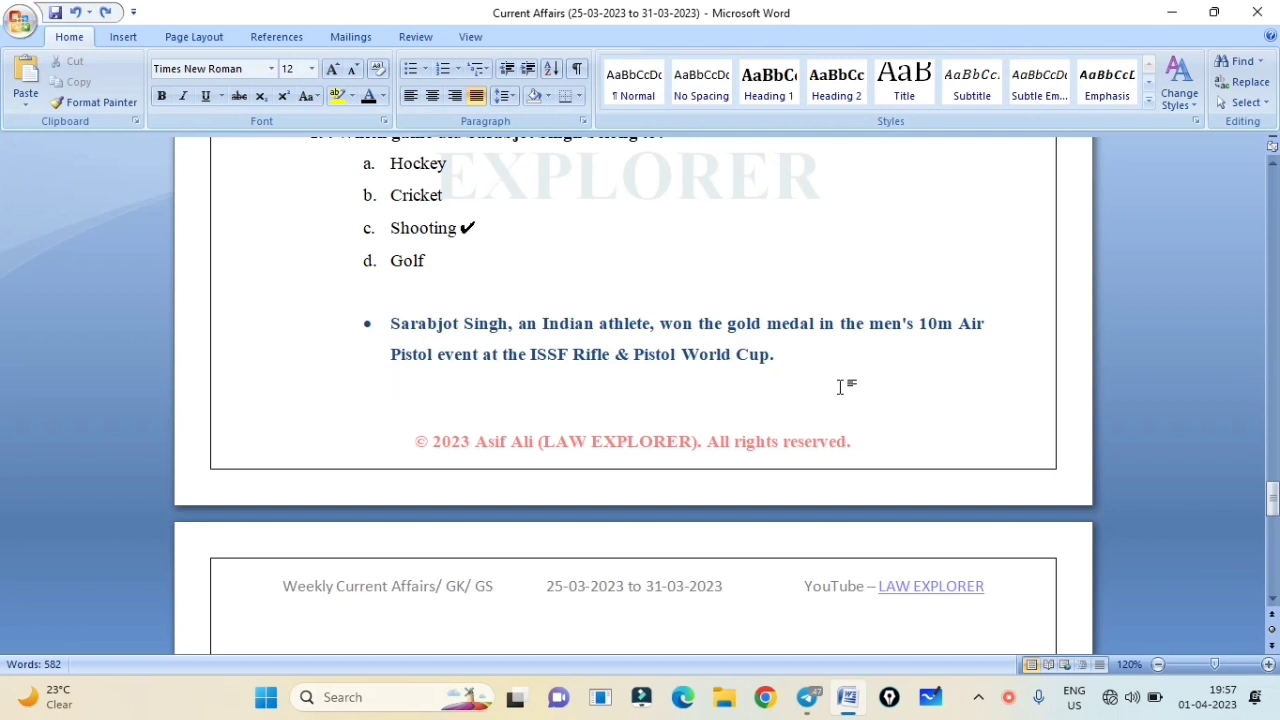
# Step: Add question 20 on the state behind the 'Gaj Mitra' initiative, with options Gujarat, West Bengal, Tamil Nadu and Uttarakhand, and check-mark West Bengal
pyautogui.write("Which state government launched the 'Gaj Mitra' initiative to prevent human-elephant conflict? Gujarat West Bengal Tamil Nadu Uttarakhand")
pyautogui.scroll(-2, 686, 537)
pyautogui.click(631, 609)
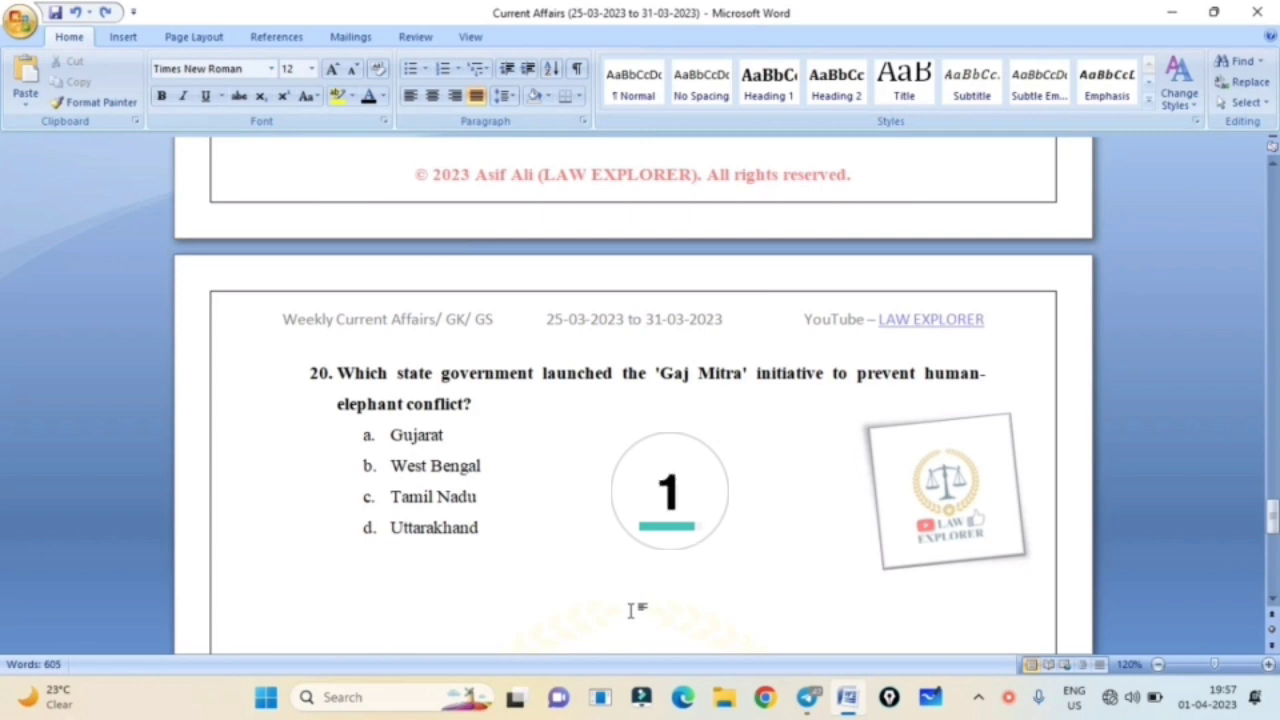
pyautogui.write('✔')
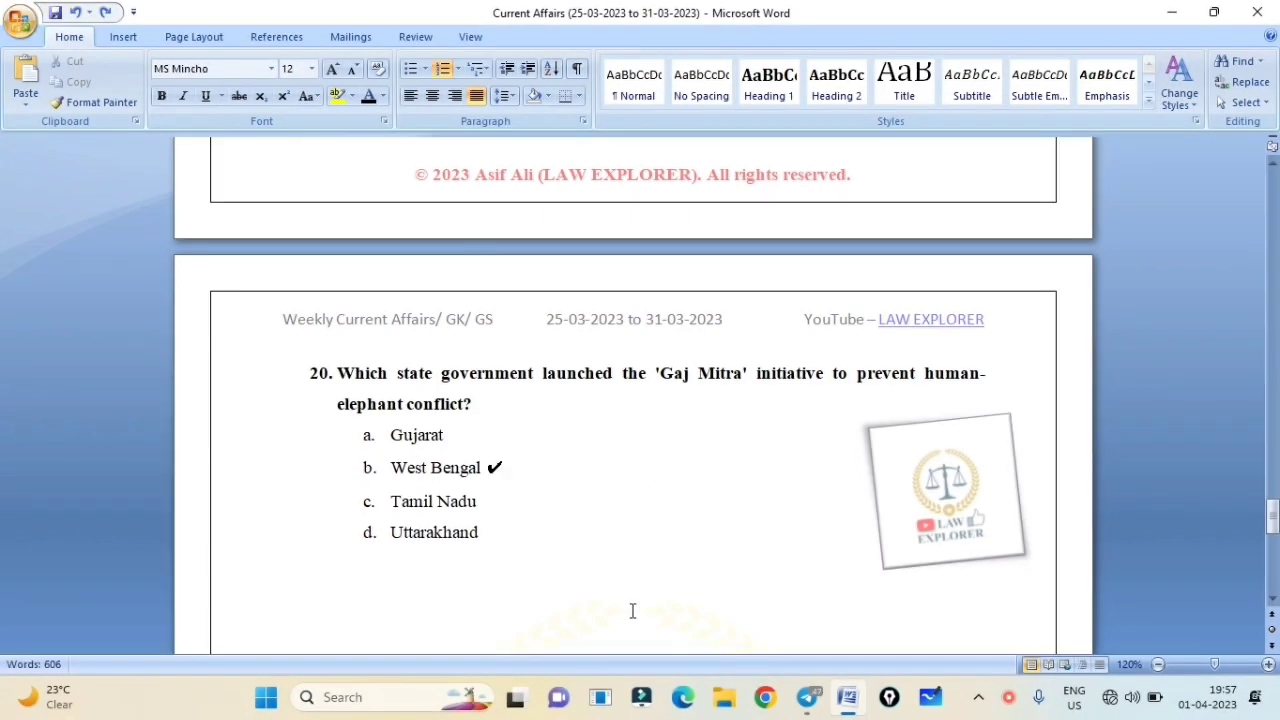
# Step: Add question 21 "Who won the 2023 Abel Prize?" with four options, and put a check mark after Luis Caffarelli
pyautogui.write('Who won the 2023 Abel Prize? Luis Caffarelli Henrik Haugan The Norwegian Academy of Science and Letters The Ministry of Education')
pyautogui.click(563, 569)
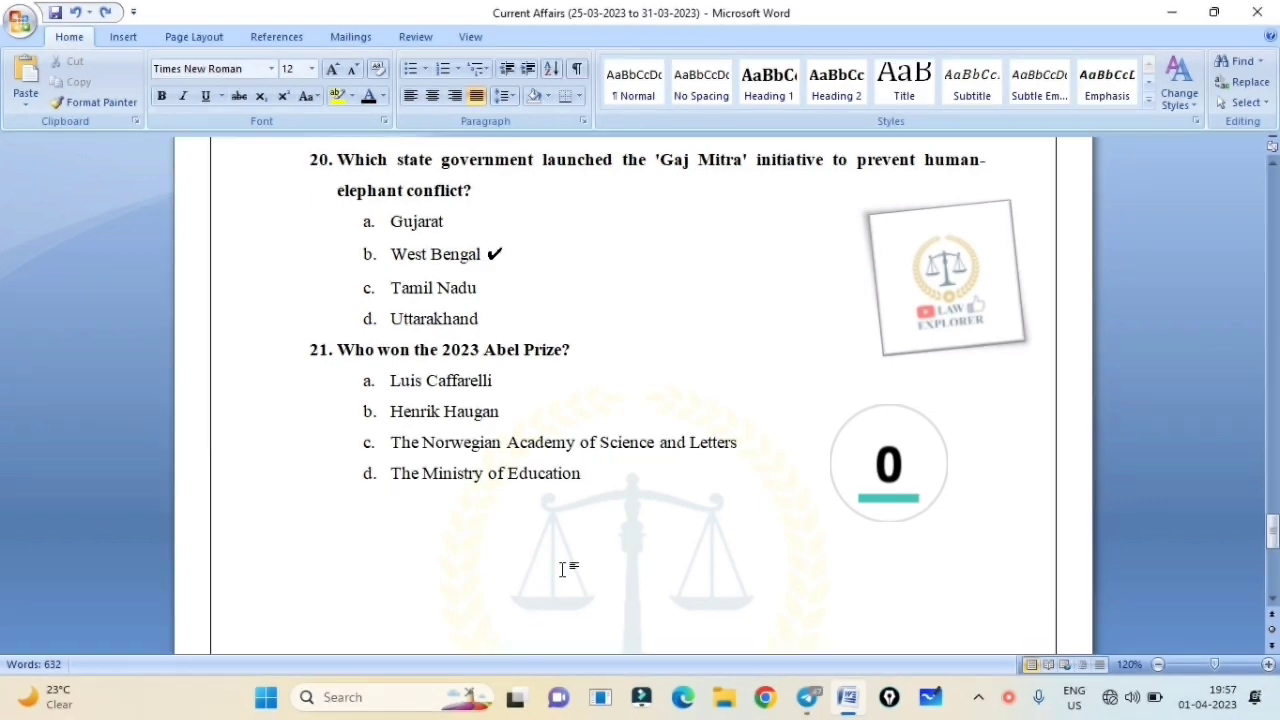
pyautogui.write('✔')
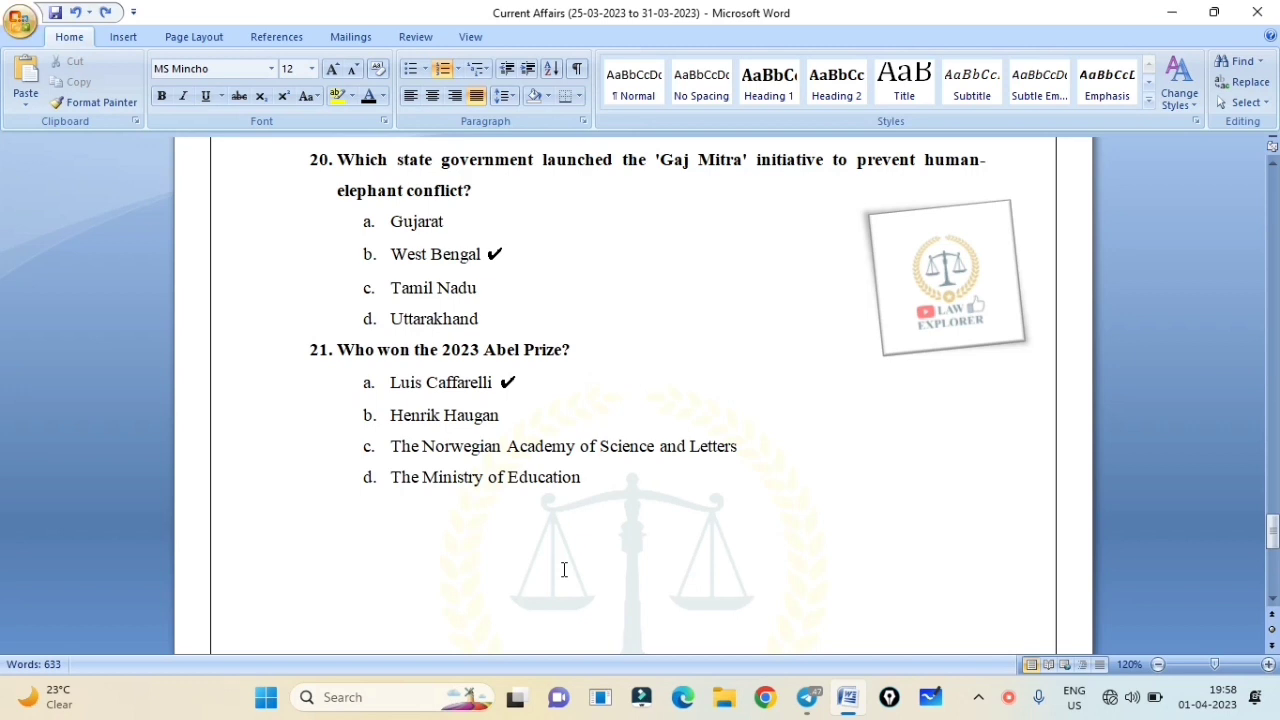
# Step: Add a blue bullet under question 21 on Luis Caffarelli's Abel Prize contributions to regularity theory for nonlinear partial differential equations
pyautogui.write('Luis Caffarelli has won the 2023 Abel Prize "for his seminal contributions to regularity theory for nonlinear partial differential equations including free-boundary problems and the Monge-Ampère equation".')
pyautogui.scroll(-3, 551, 523)
pyautogui.scroll(3, 549, 523)
pyautogui.click(549, 523)
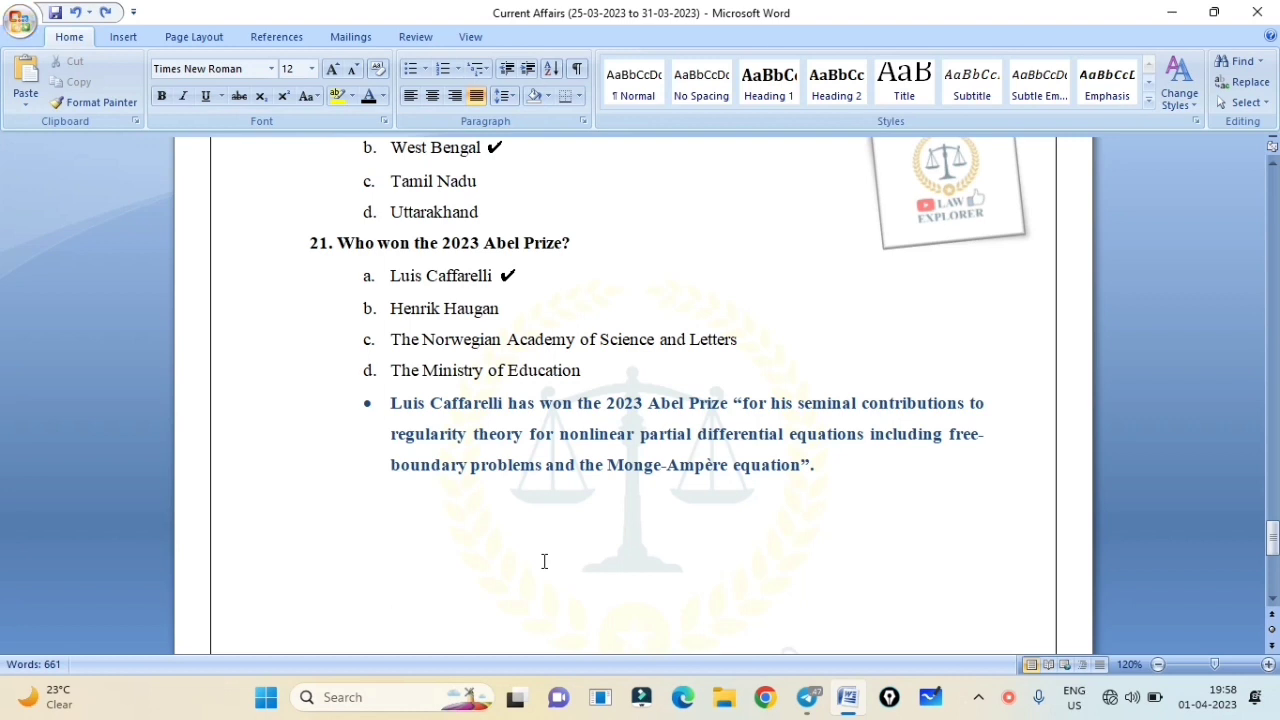
# Step: Add question 22 on Tamil Nadu's 18th wildlife sanctuary with options Mudumalai, Thanthai Periyar, Bandipur and Nagarhole, and check-mark Thanthai Periyar Wildlife Sanctuary
pyautogui.write('22. What is the name of the wildlife sanctuary that the Tamil Nadu government declared as the 18th wildlife sanctuary in the state? a. Mudumalai Wildlife Sanctuary b. Thanthai Periyar Wildlife Sanctuary c. Bandipur National Park d. Nagarhole National Park')
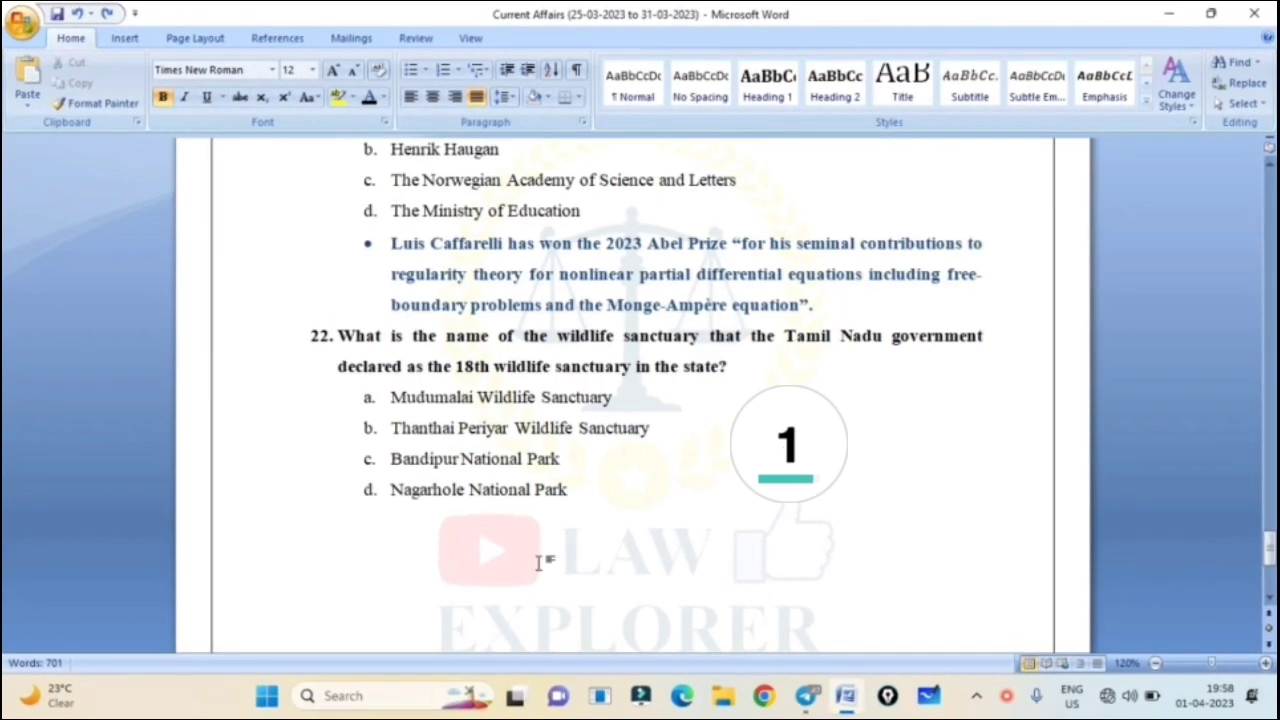
pyautogui.write('✔')
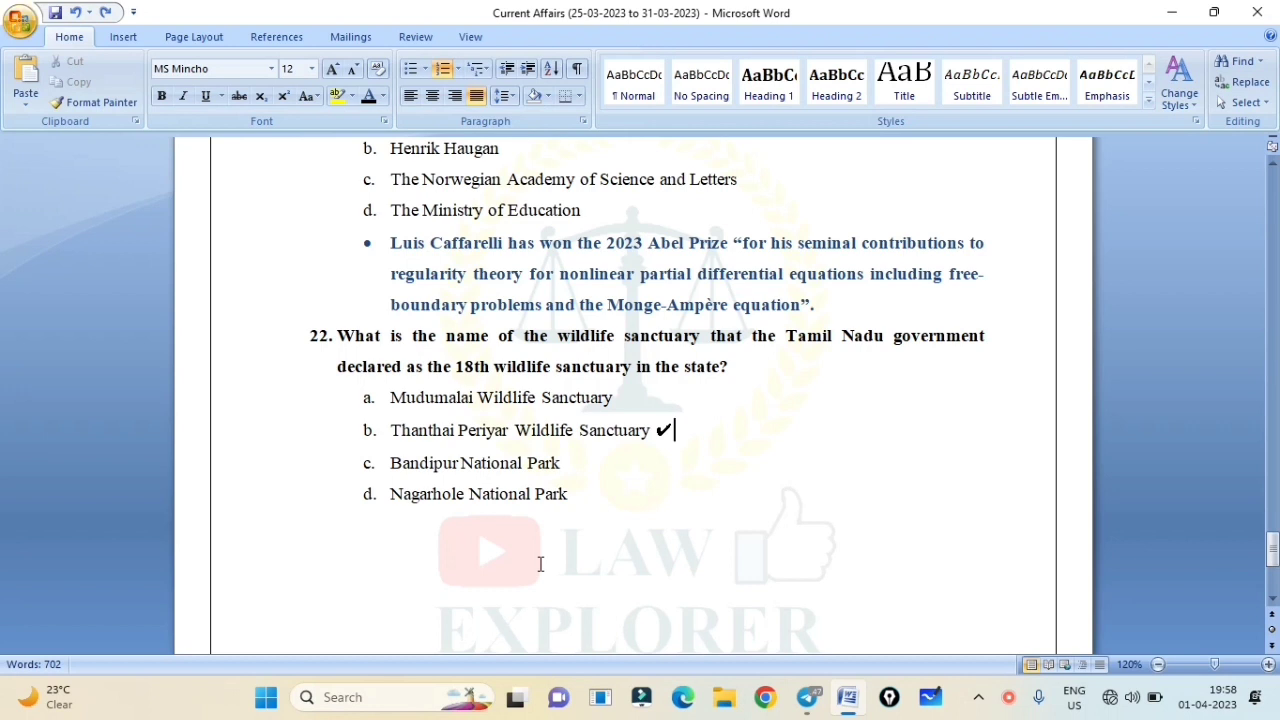
# Step: Add question 23 "What is a dearness allowance?" with traveling, housing, daily expenses and inflation options, and check-mark "Allowance for inflation"
pyautogui.write('What is a dearness allowance? Allowance for traveling expenses Allowance for housing expenses Allowance for daily expenses Allowance for inflation')
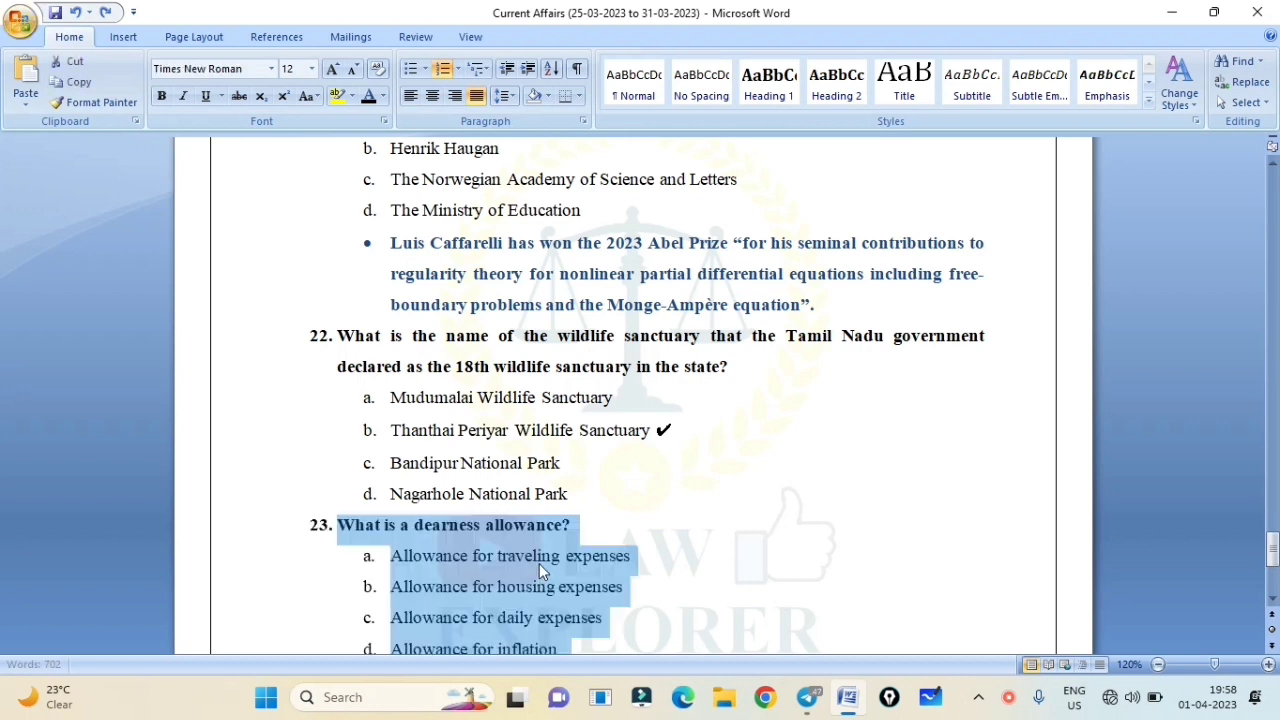
pyautogui.click(540, 564)
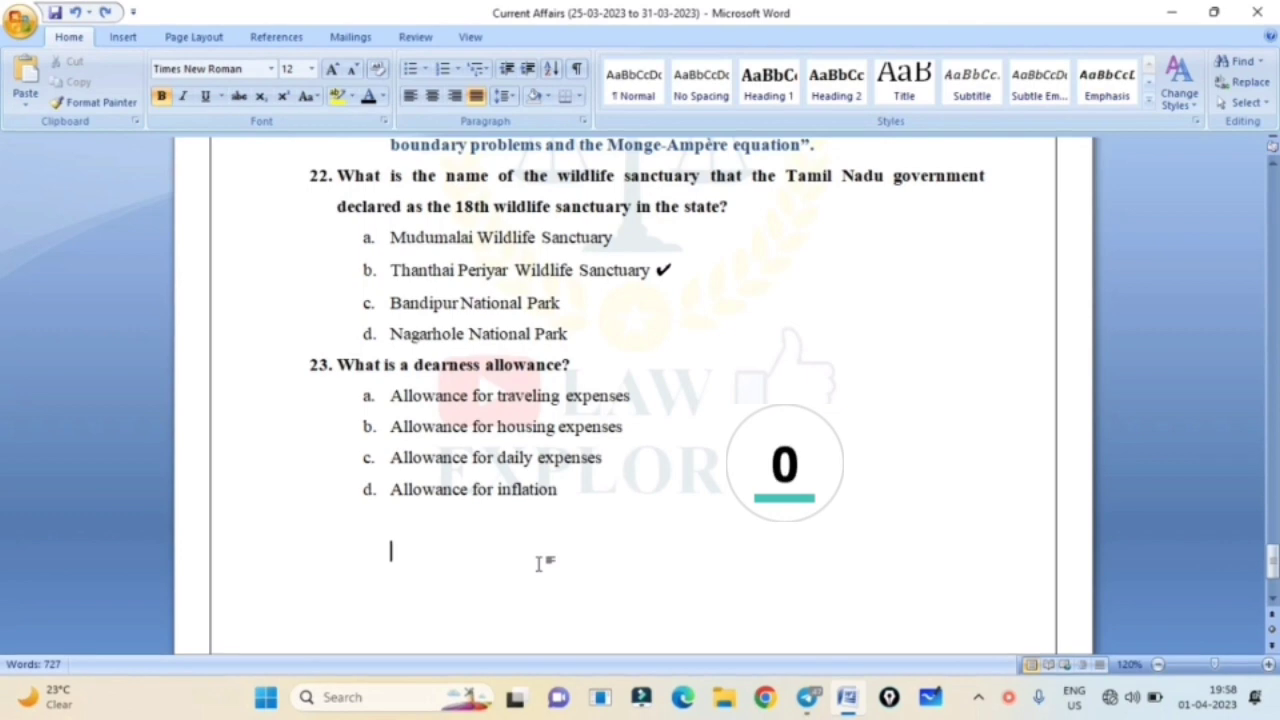
pyautogui.press('BackSpace')
pyautogui.write('✔')
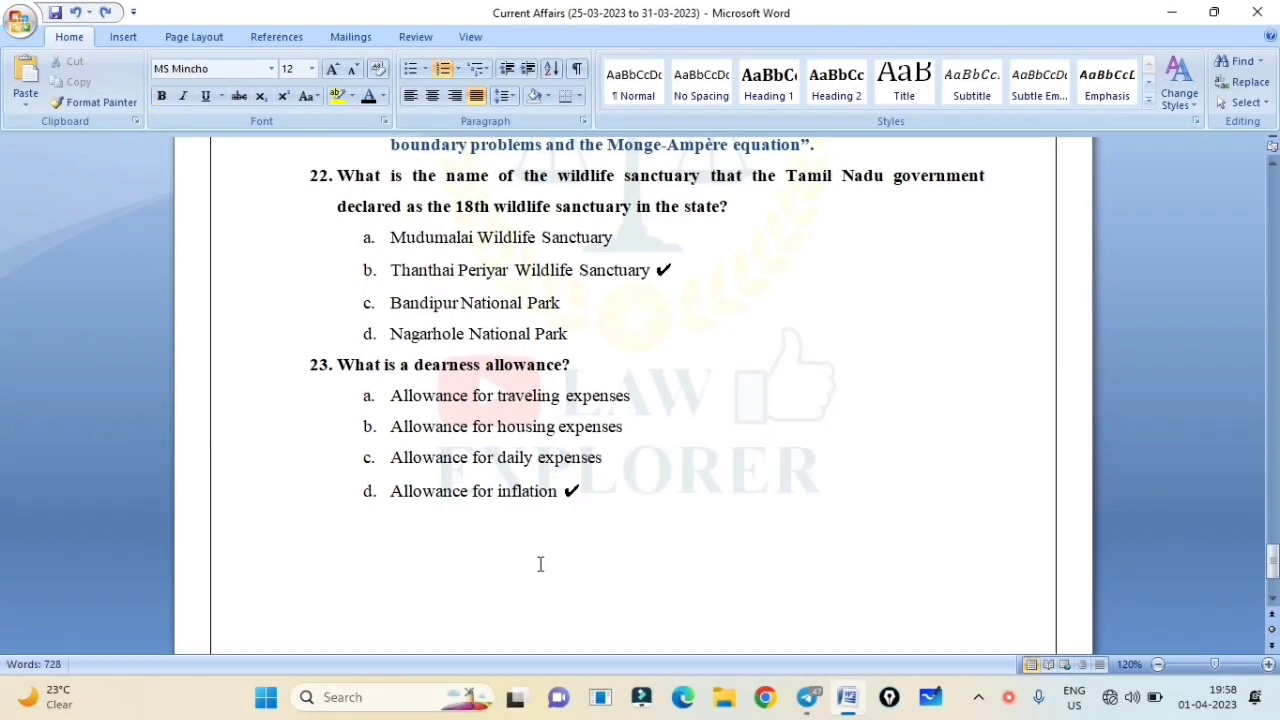
# Step: Add question 24 on the 2023 Asian Kho Kho Championship winner with options Norway, France, Oman and India, and check-mark India
pyautogui.write("Which country won both the men's and women's Asian Kho Kho Championship titles in 2023? Norway France Oman India")
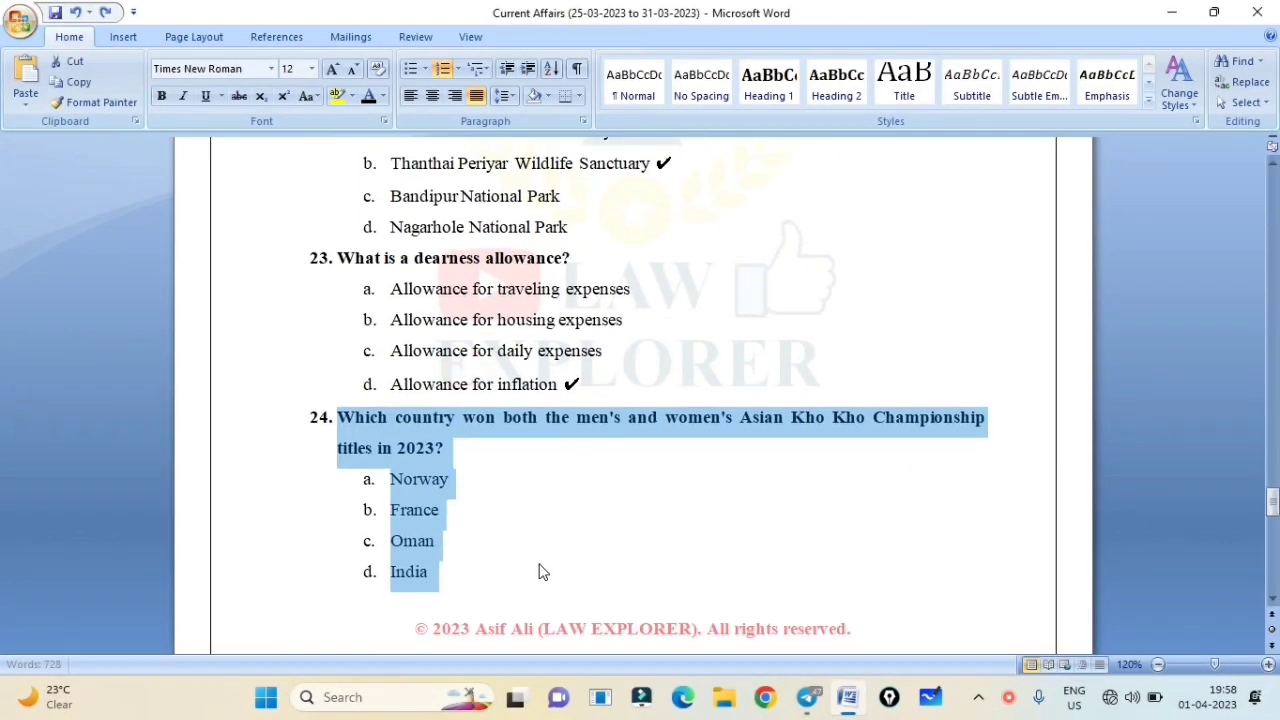
pyautogui.click(573, 537)
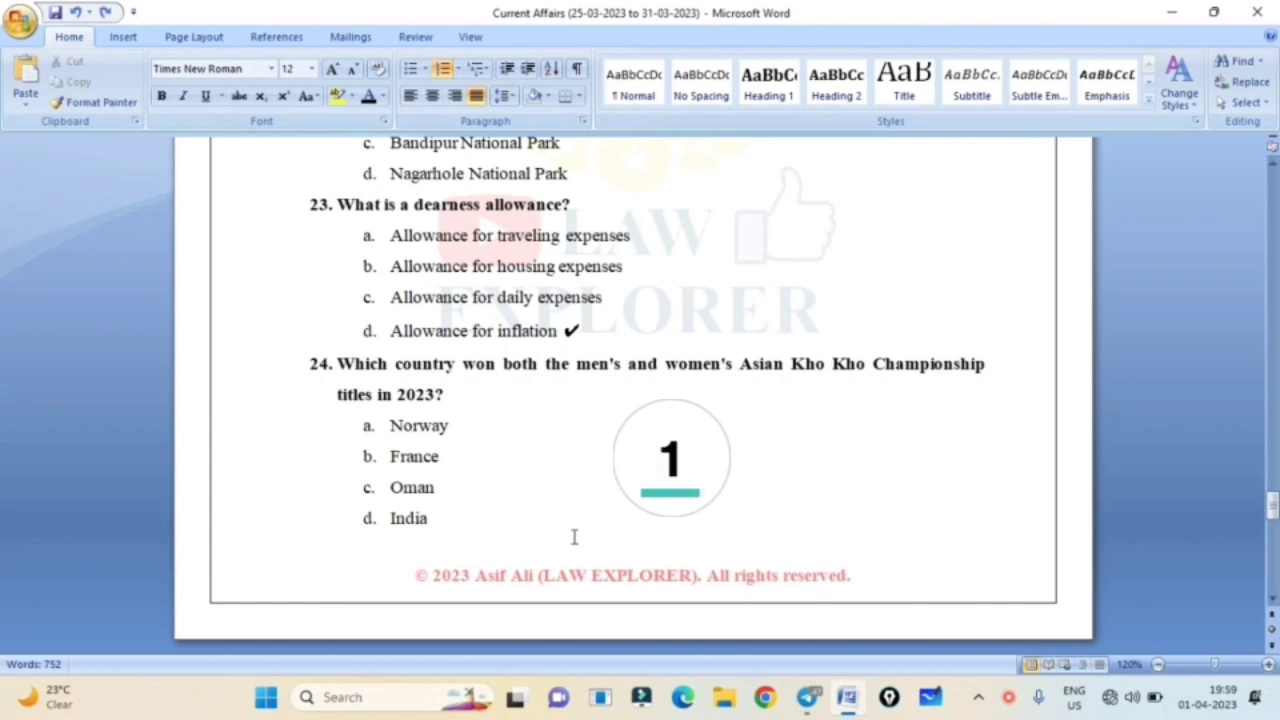
pyautogui.write('✔')
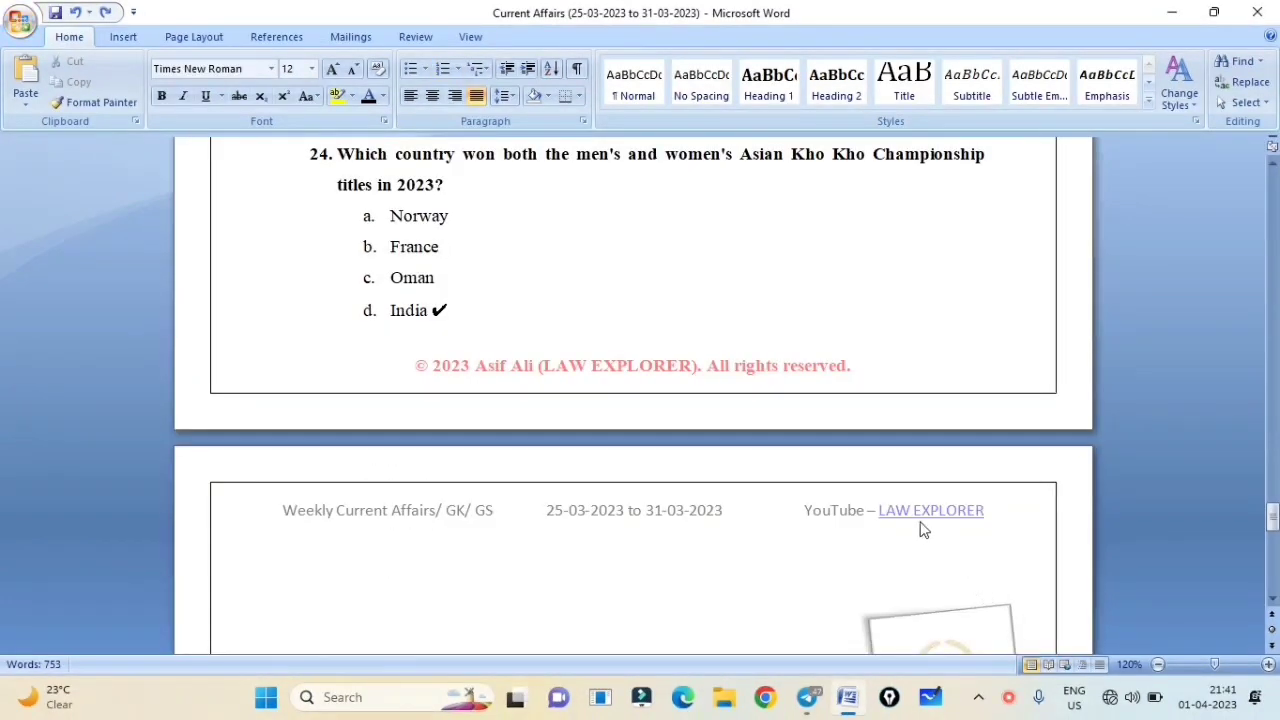
# Step: Add question 25 on the 2023 'Assam Baibhav' award recipient with four name options, and put a check mark after Dr Tapan Saikia
pyautogui.write("Who has been honoured with the Highest Civilian Award of Assam for the year 2023 'Assam Baibhav'? Yogi Adityanath Anuj Mehta Piyush Goyal Dr Tapan Saikia")
pyautogui.scroll(-3, 665, 608)
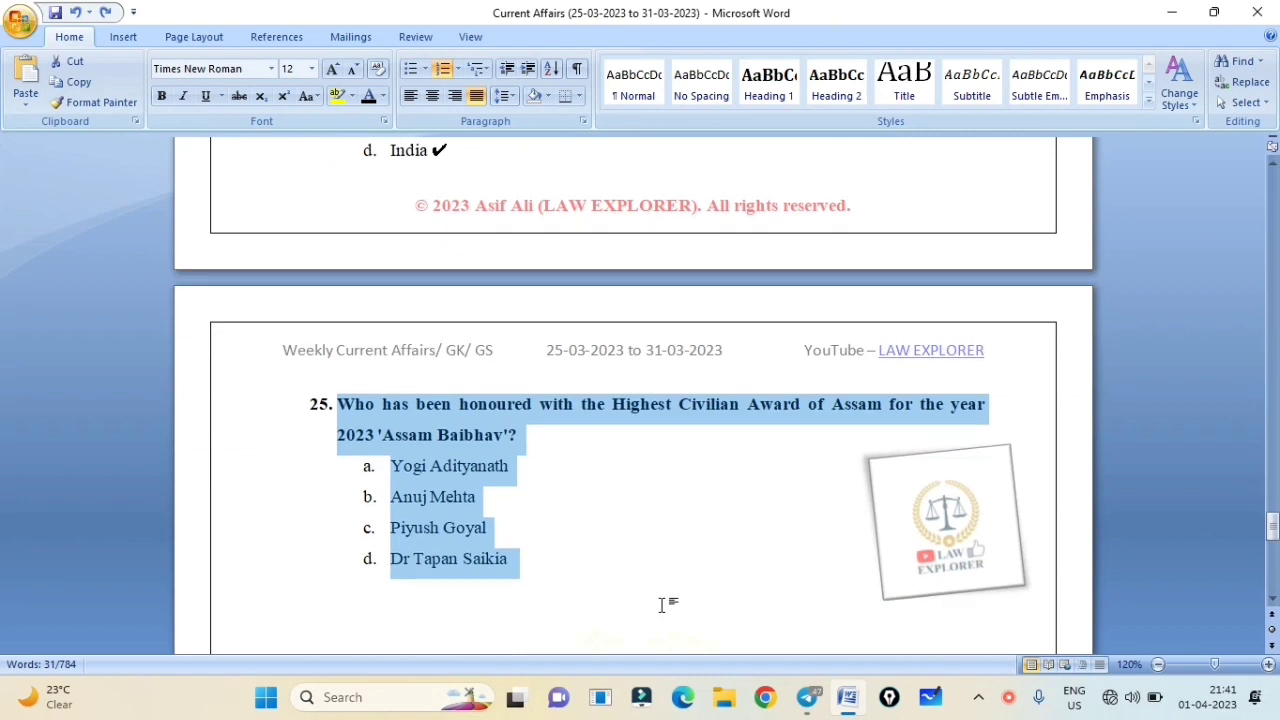
pyautogui.scroll(-1, 640, 610)
pyautogui.click(586, 620)
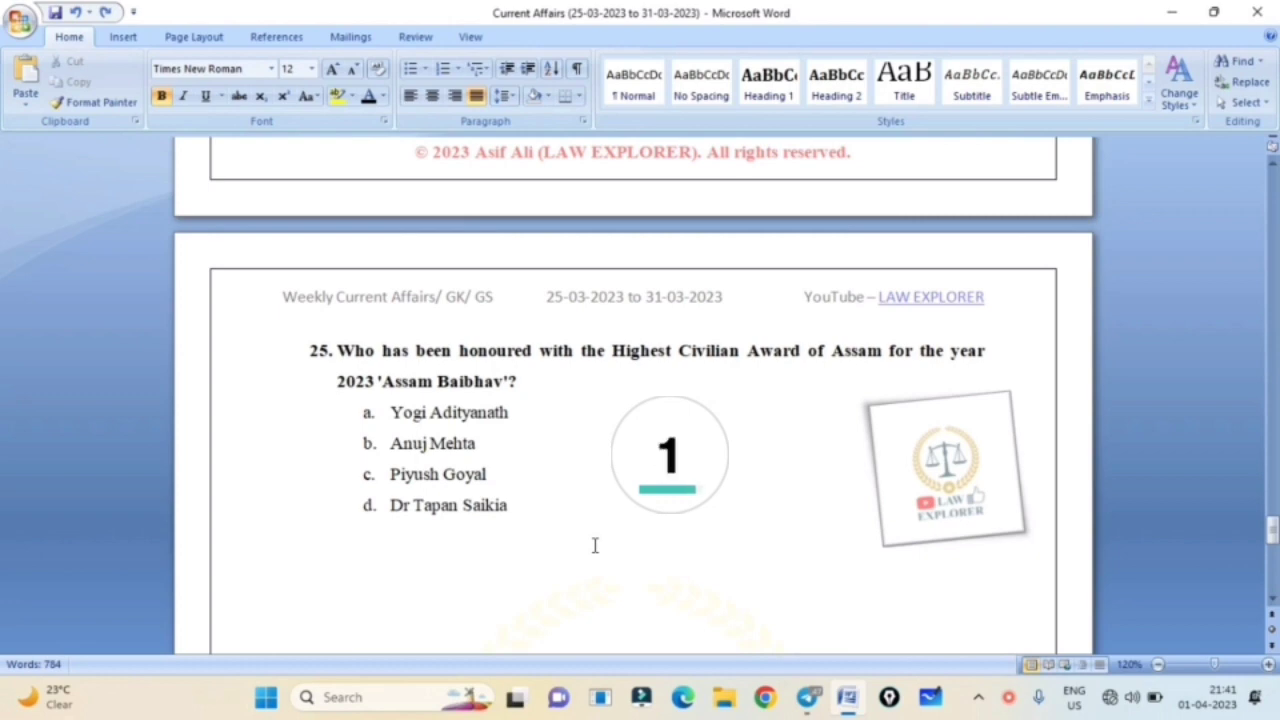
pyautogui.write('✔')
pyautogui.scroll(-3, 595, 550)
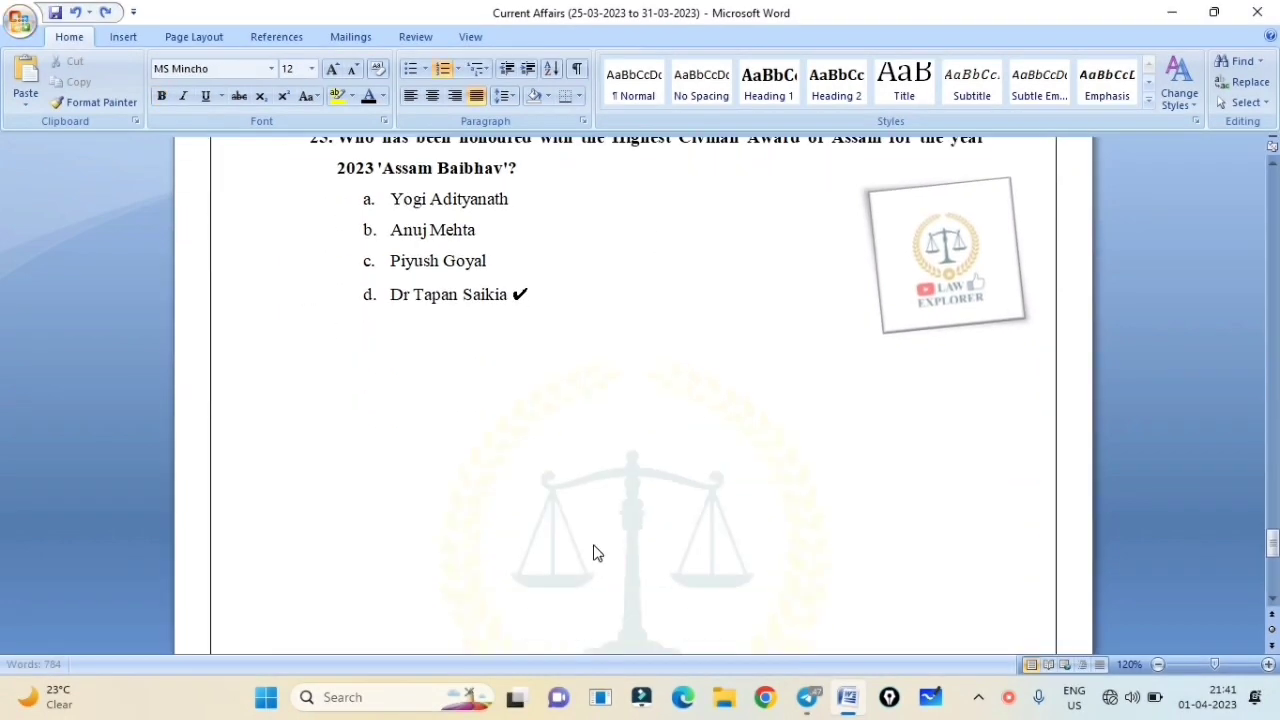
pyautogui.scroll(1, 595, 553)
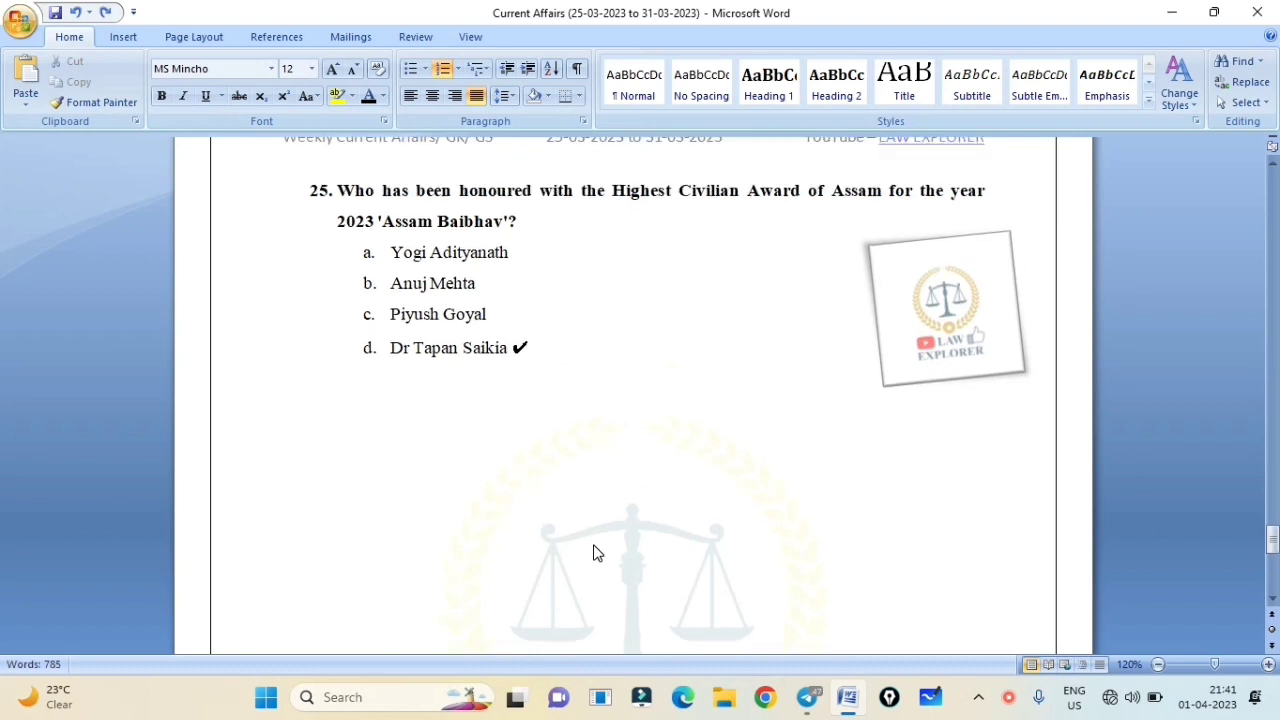
# Step: Add three blue and green bullets under question 25 on Dr Tapan Saikia's award, his cancer-care contribution and the honour presented in Guwahati
pyautogui.write("Highest Civilian Award of Assam for the year 2023 'Assam Baibhav' Awarded to renowned medical practitioner Dr Tapan Saikia. He has been given this award for his remarkable contribution to the field of healthcare (cancer care) and public service. He has been given this honour by the Governor of Assam Gulab Chand Kataria during a program organized in Guwahati.")
pyautogui.click(549, 619)
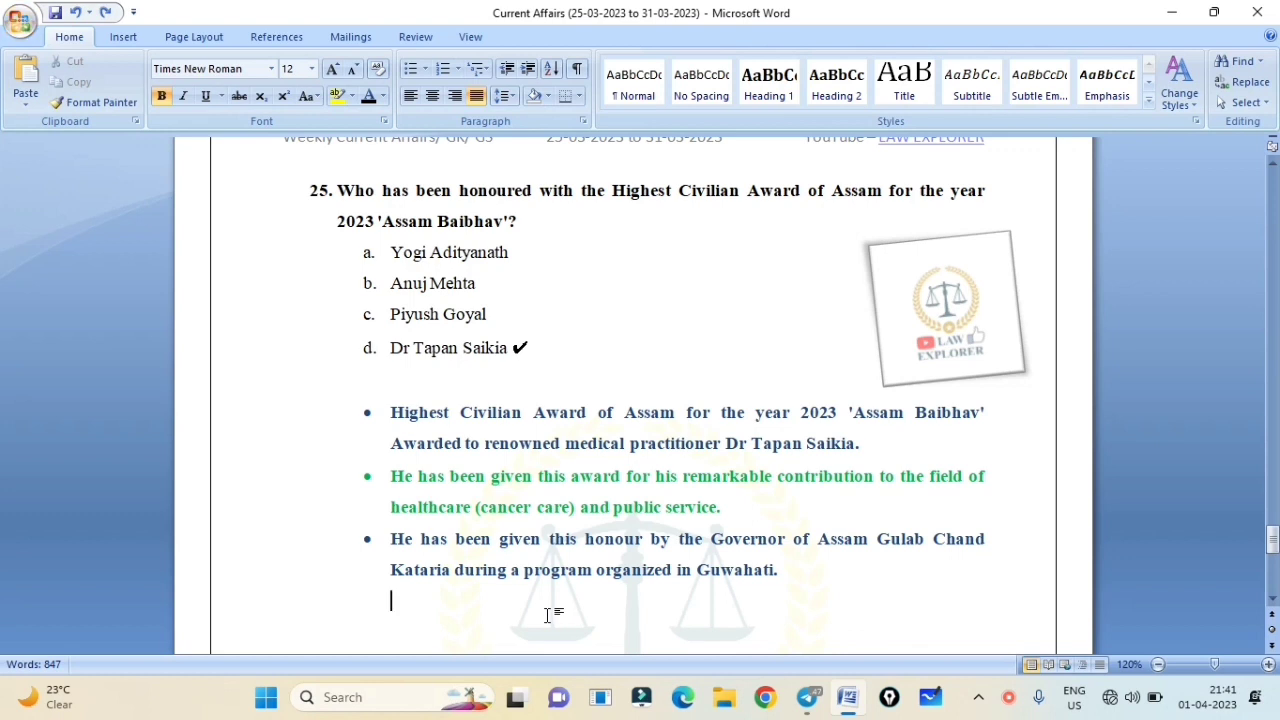
# Step: Add question 26 on the second Indian with multiple Women's World Boxing Championships golds, listing four boxers, and check-mark Nikhat Zareen
pyautogui.write("26. Who became the second Indian to win more than one gold medal in the Women's World Boxing Championships? a. Nikhat Zareen b. Mary Kom c. Lovlina Borgohain d. Sweety Boora")
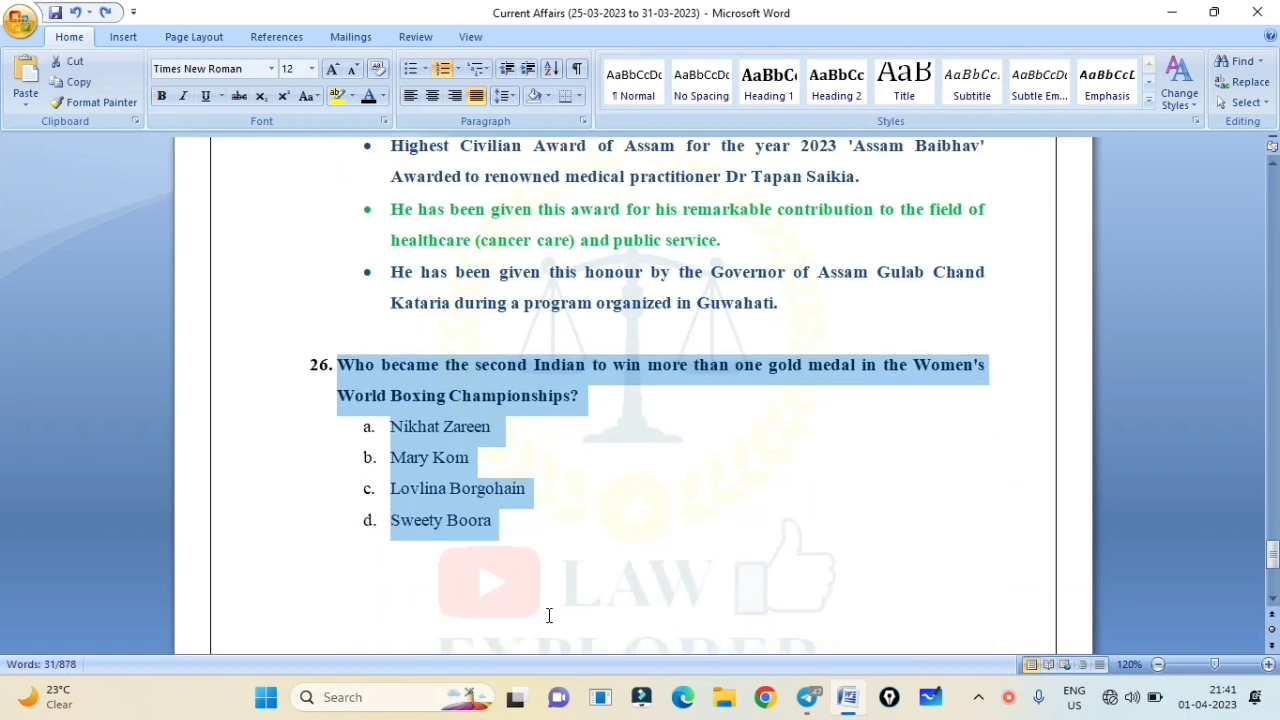
pyautogui.click(547, 615)
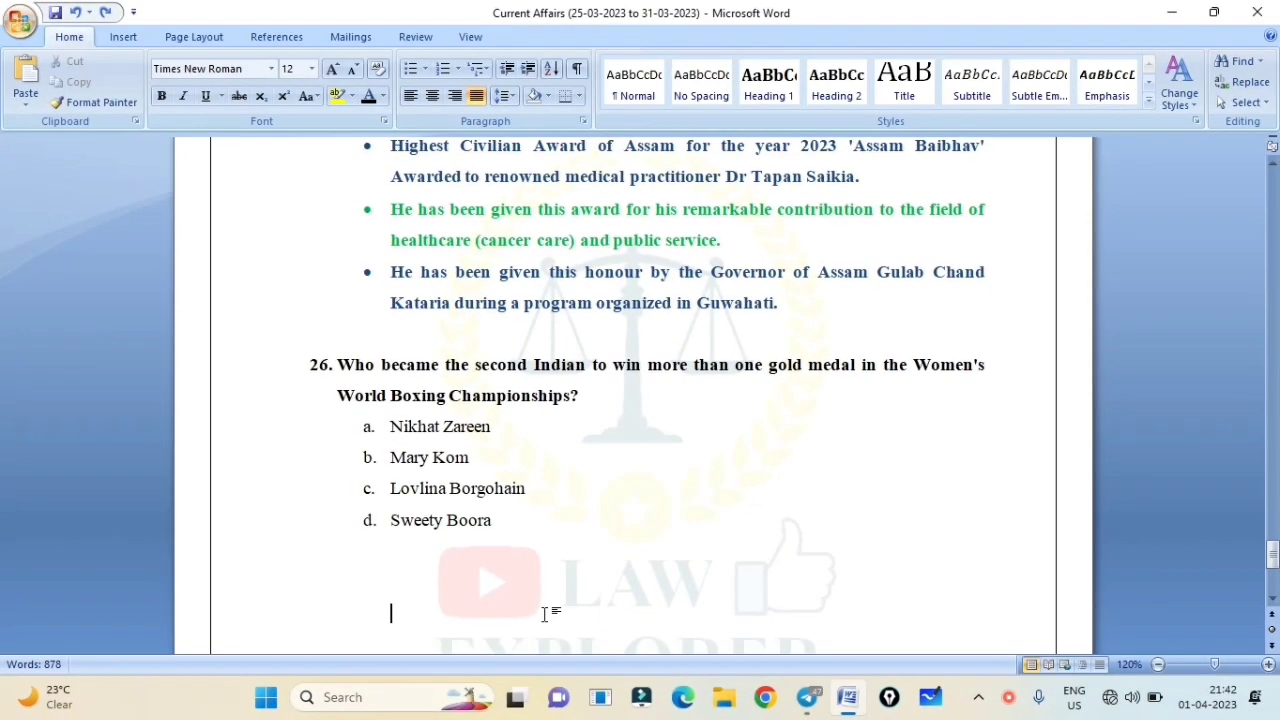
pyautogui.press('Up')
pyautogui.press('Up')
pyautogui.press('Up')
pyautogui.press('Up')
pyautogui.press('Up')
pyautogui.press('Up')
pyautogui.press('End')
pyautogui.write('✔')
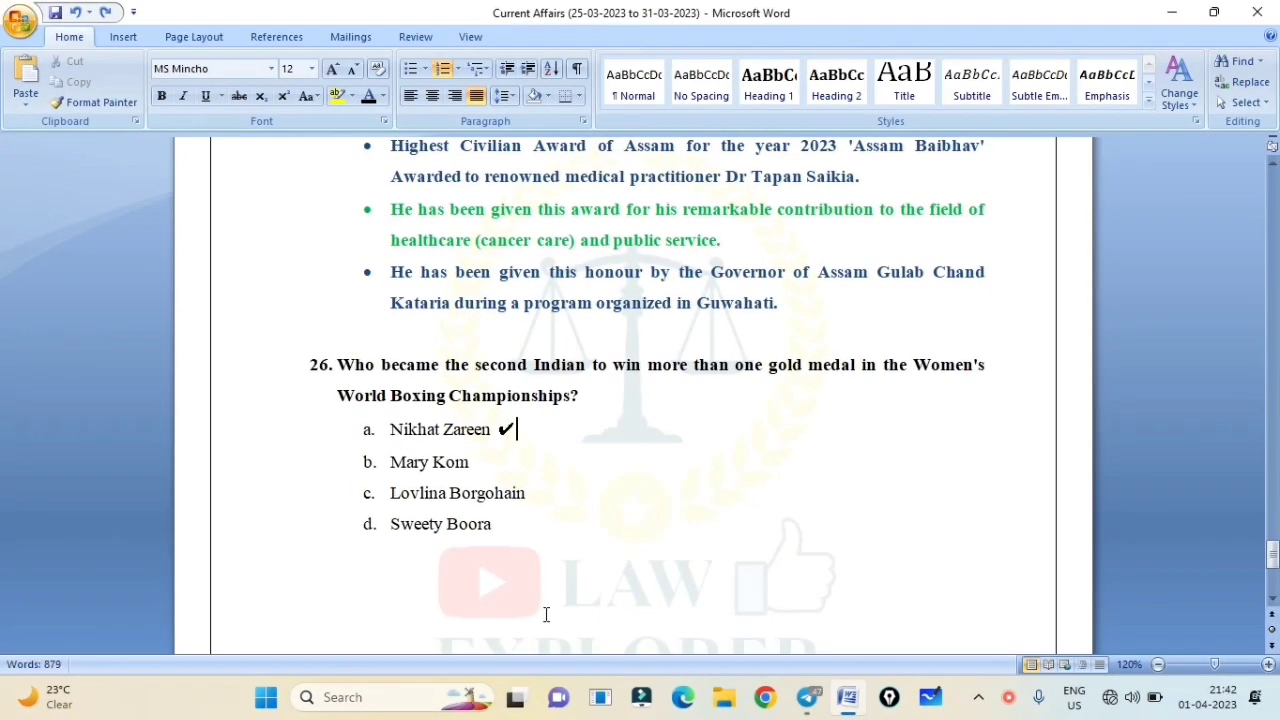
# Step: Add a green bullet under question 26 on Nikhat Zareen's boxing feat and a blue one saying Mary Kom did it earlier
pyautogui.press('Down')
pyautogui.press('Down')
pyautogui.press('Down')
pyautogui.press('Down')
pyautogui.press('Down')
pyautogui.write("Nikhat Zareen has become the second Indian to win more than one gold medal in the World Boxing Championships. Earlier, this feat was done by India's veteran Mary Kom.")
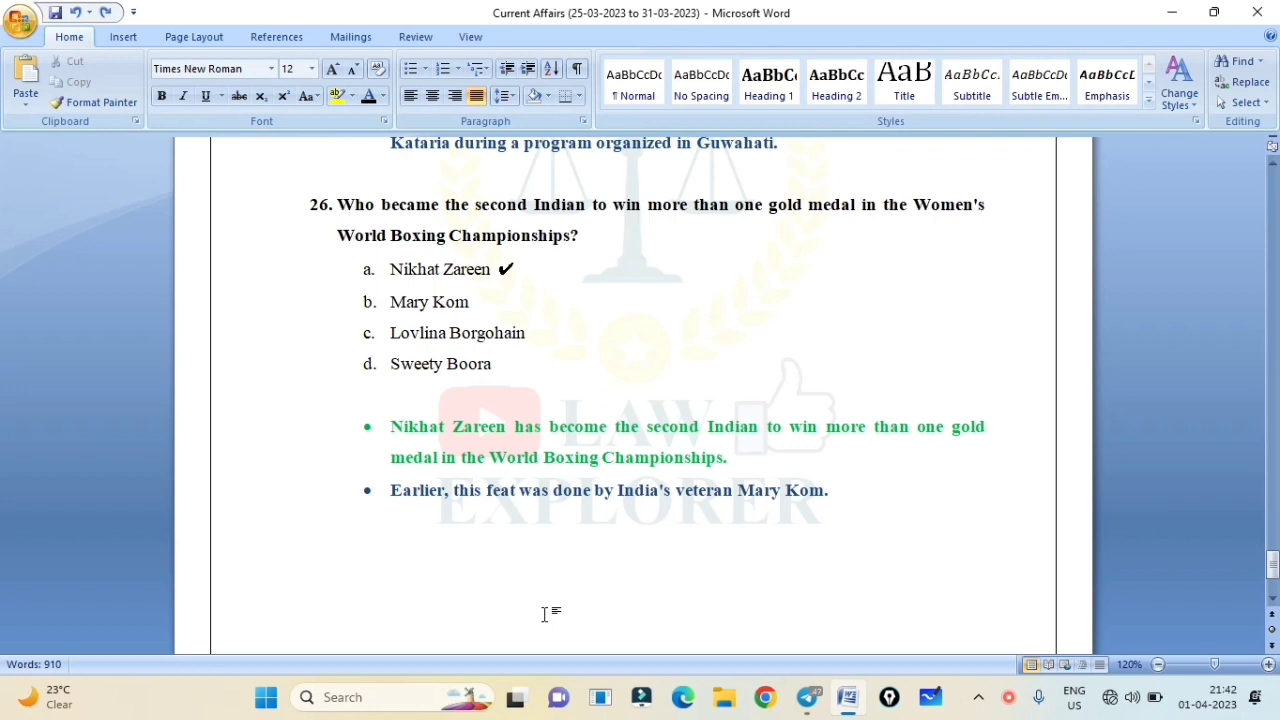
# Step: Add question 27 on the state scrapping the 4% Muslim reservation with options Karnataka, Assam, Kerala and Goa, and check-mark Karnataka
pyautogui.write('Which state has scrapped the reservation of 4% given to Muslims and distributed it to two dominant communities Veerashaiva-Lingayats and Vokkaligas? Karnataka Assam Kerala Goa')
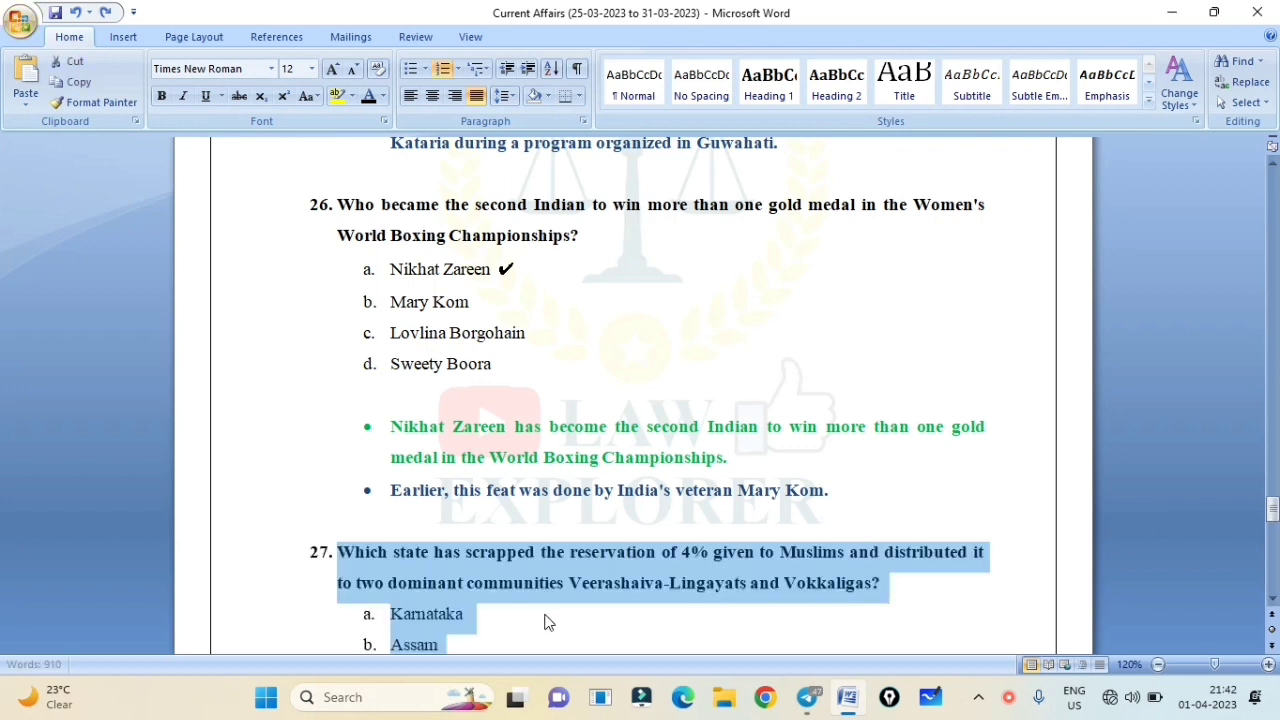
pyautogui.click(560, 585)
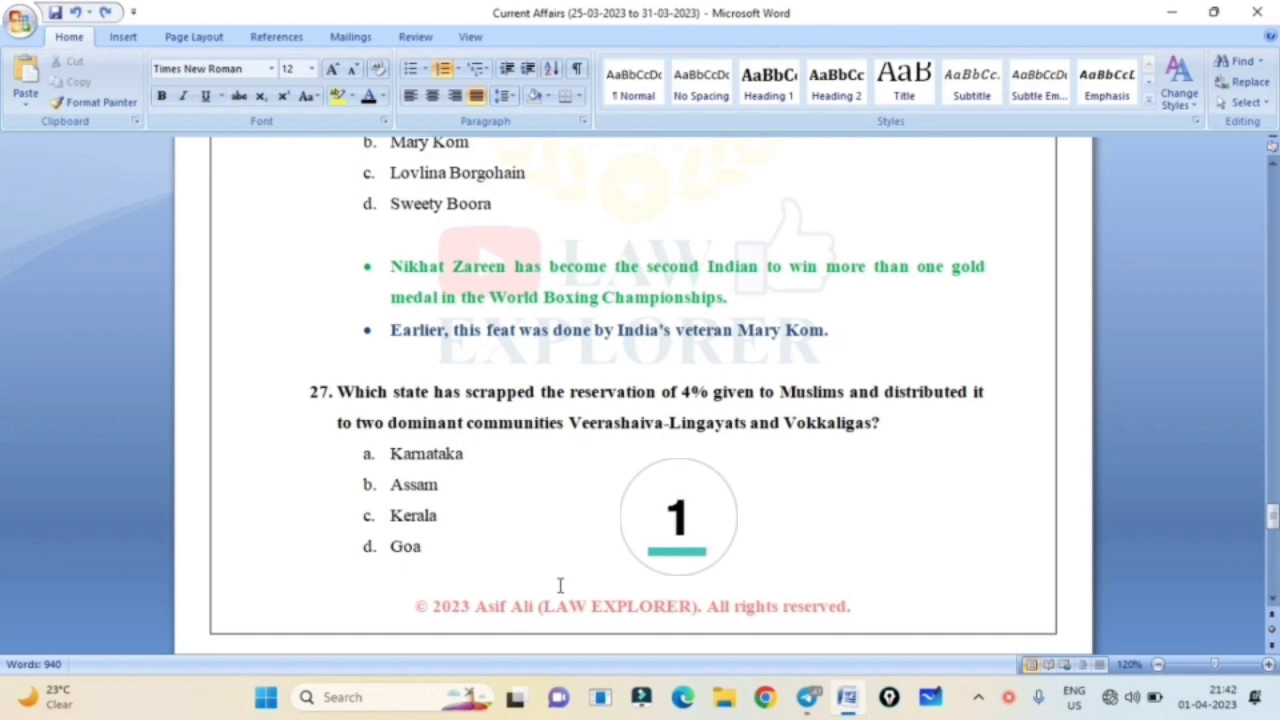
pyautogui.press('Up')
pyautogui.press('Up')
pyautogui.press('Up')
pyautogui.press('End')
pyautogui.write('✔')
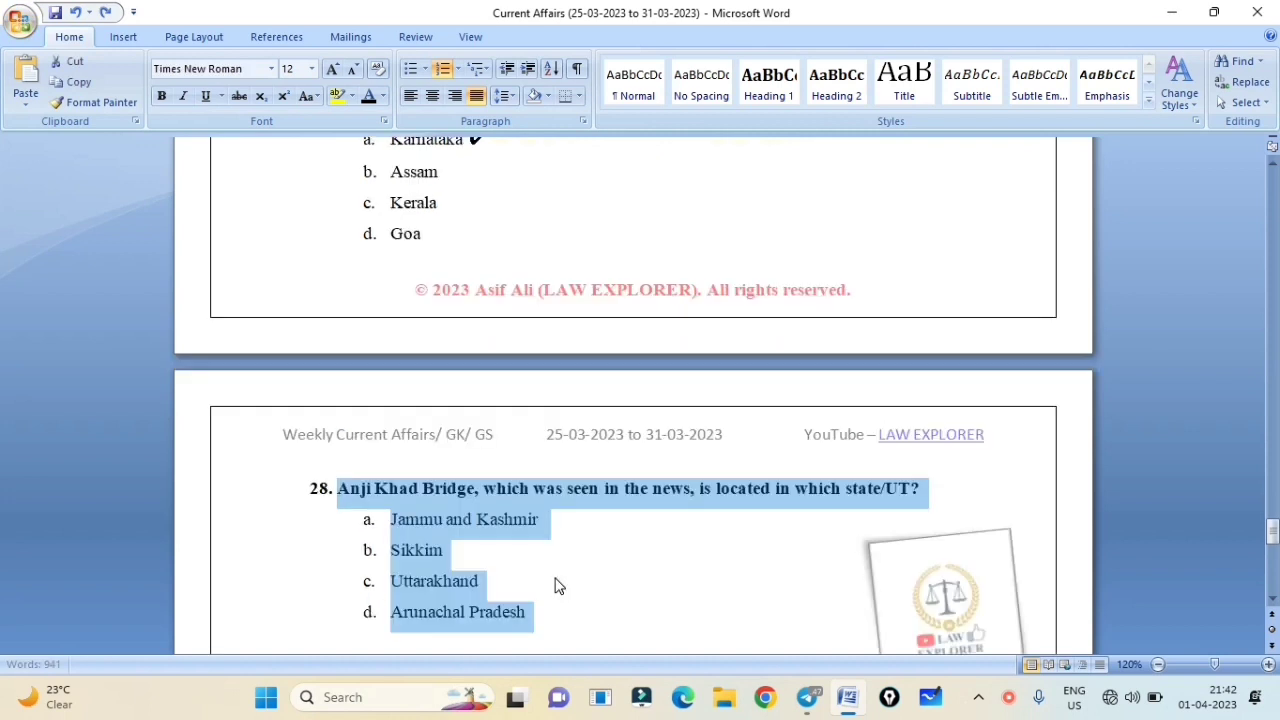
# Step: Add question 28 on the Anji Khad Bridge's location with options Jammu and Kashmir, Sikkim, Uttarakhand and Arunachal Pradesh, and check-mark Jammu and Kashmir
pyautogui.scroll(-1, 555, 578)
pyautogui.click(554, 580)
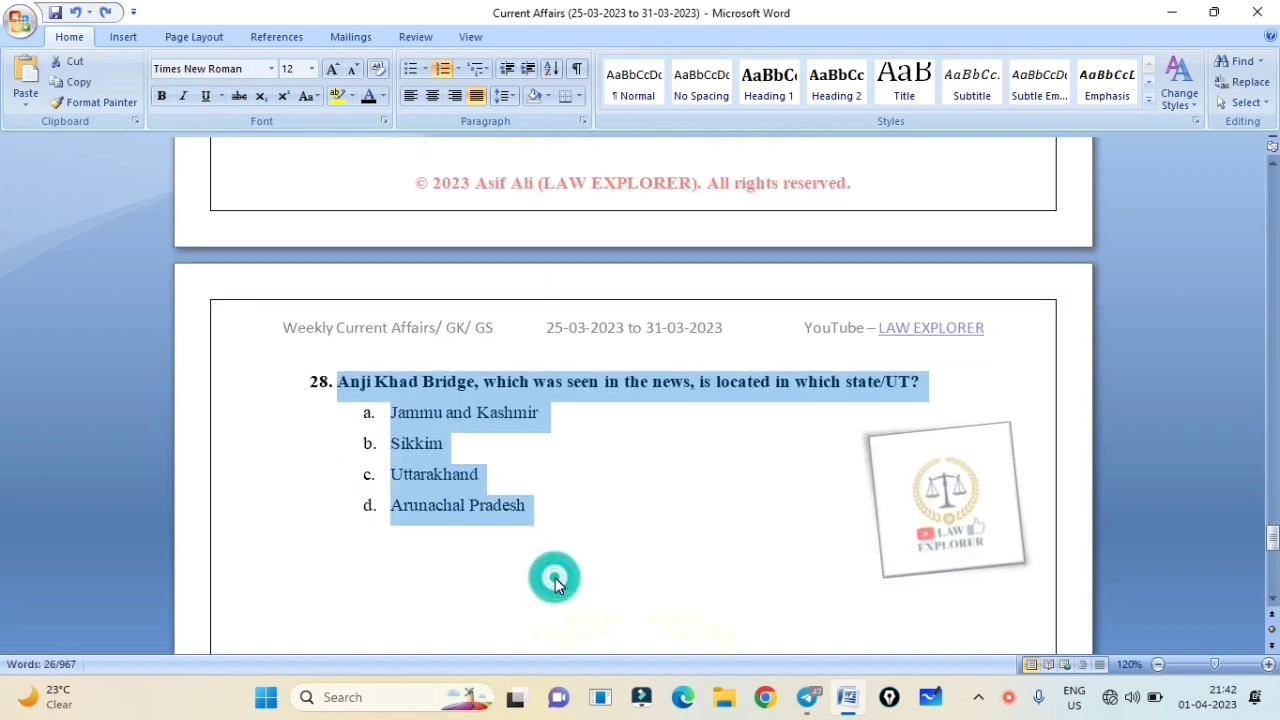
pyautogui.click(451, 562)
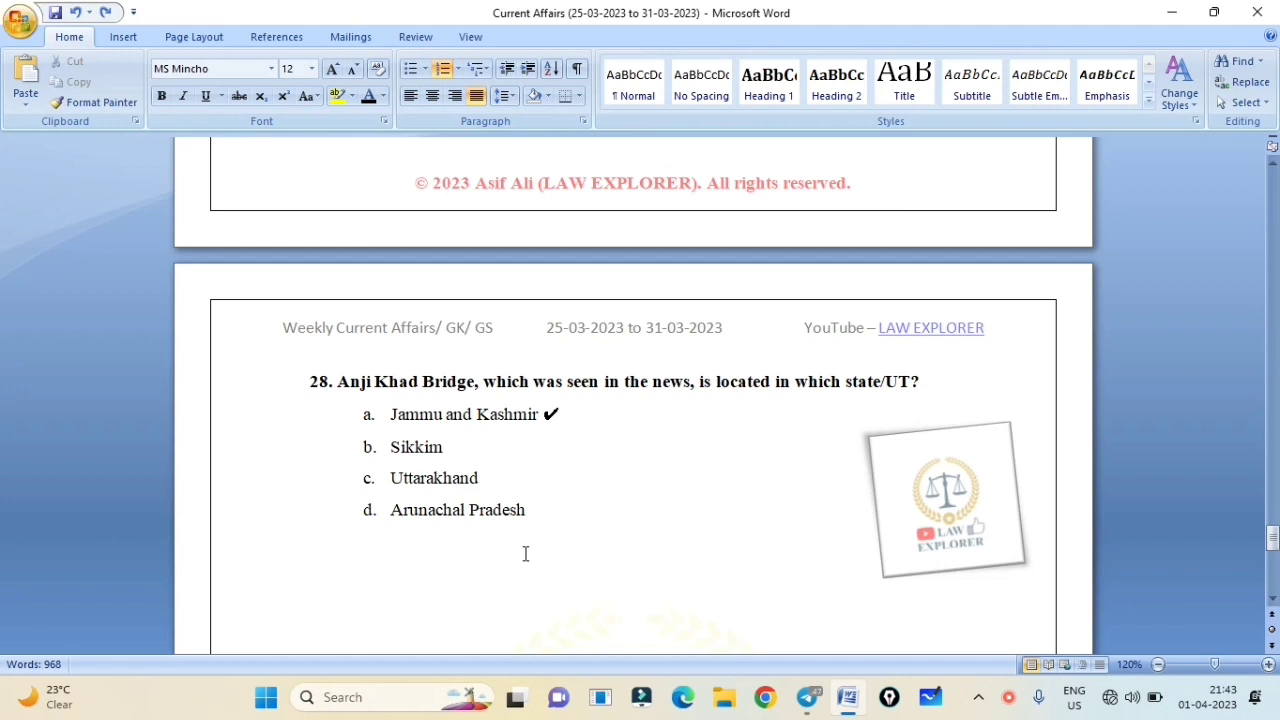
# Step: Add three bullets under question 28 on the Anji Khad cable-stayed railway bridge, and select the phrase "Udhampur- Srinagar- Baramulla Rail Project"
pyautogui.hotkey('ctrl', 'z')
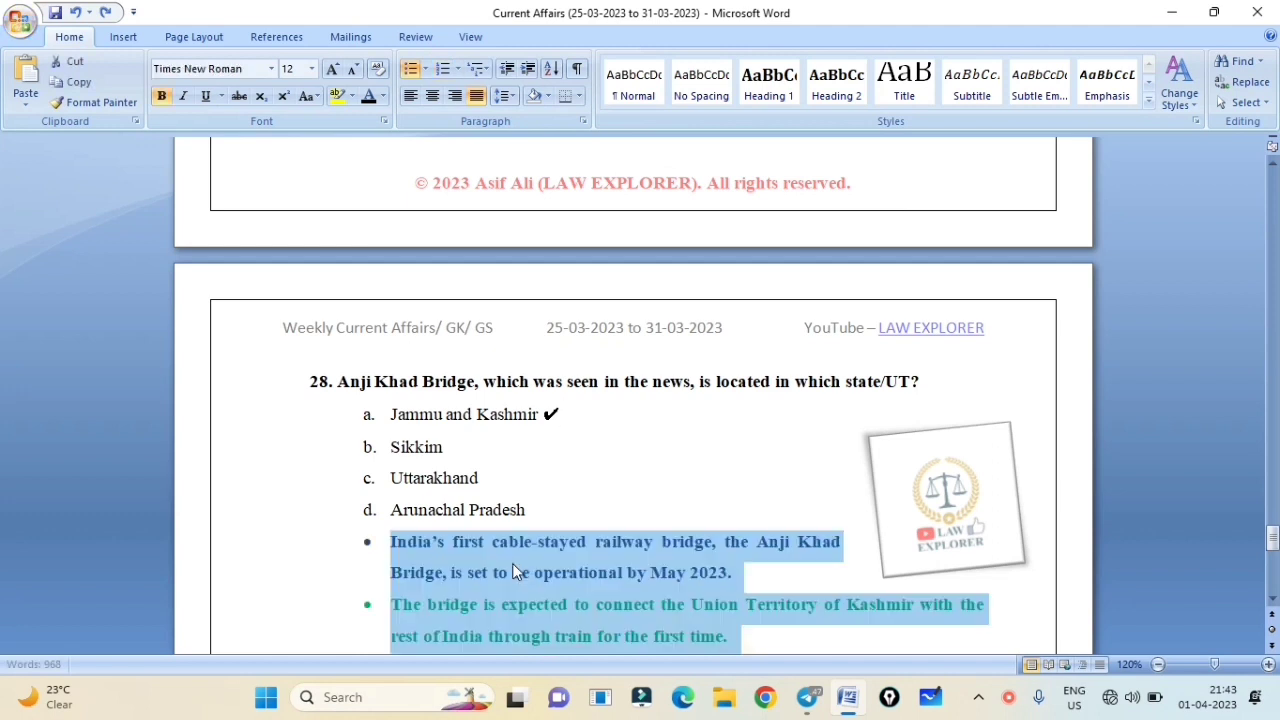
pyautogui.click(514, 564)
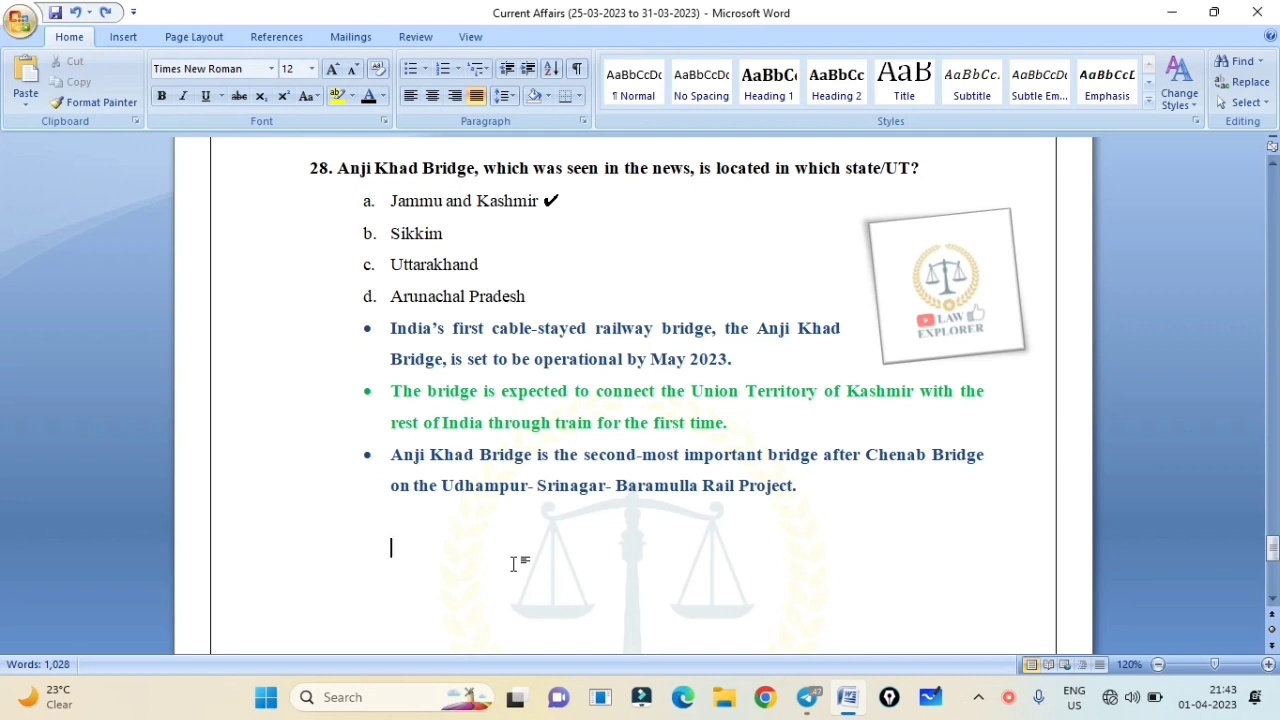
pyautogui.moveTo(498, 486); pyautogui.dragTo(792, 488)
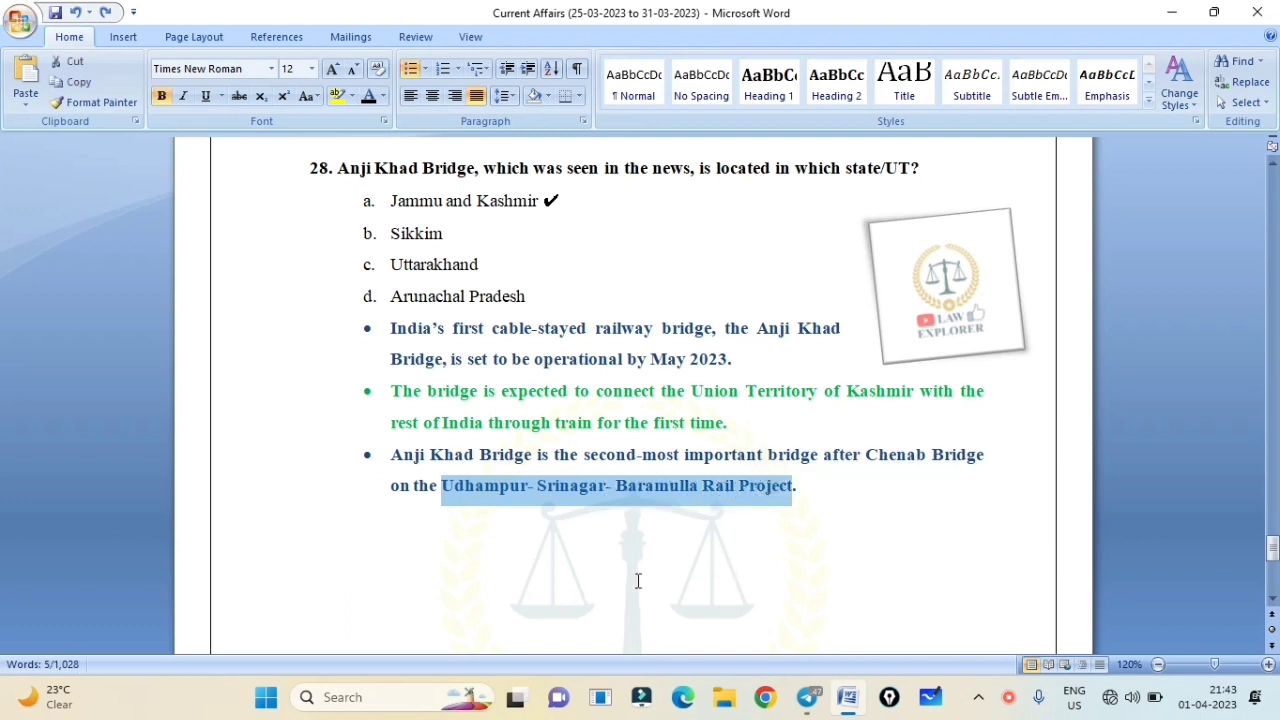
# Step: Add question 29 on India's first cloned desi Gir female calf with options Narendra, Ganga, Virat and Veera, and check-mark Ganga
pyautogui.click(638, 581)
pyautogui.write('29. What is the name of ‘India’s First Cloned Desi Gir Female Calf’? a. Narendra b. Ganga c. Virat d. Veera')
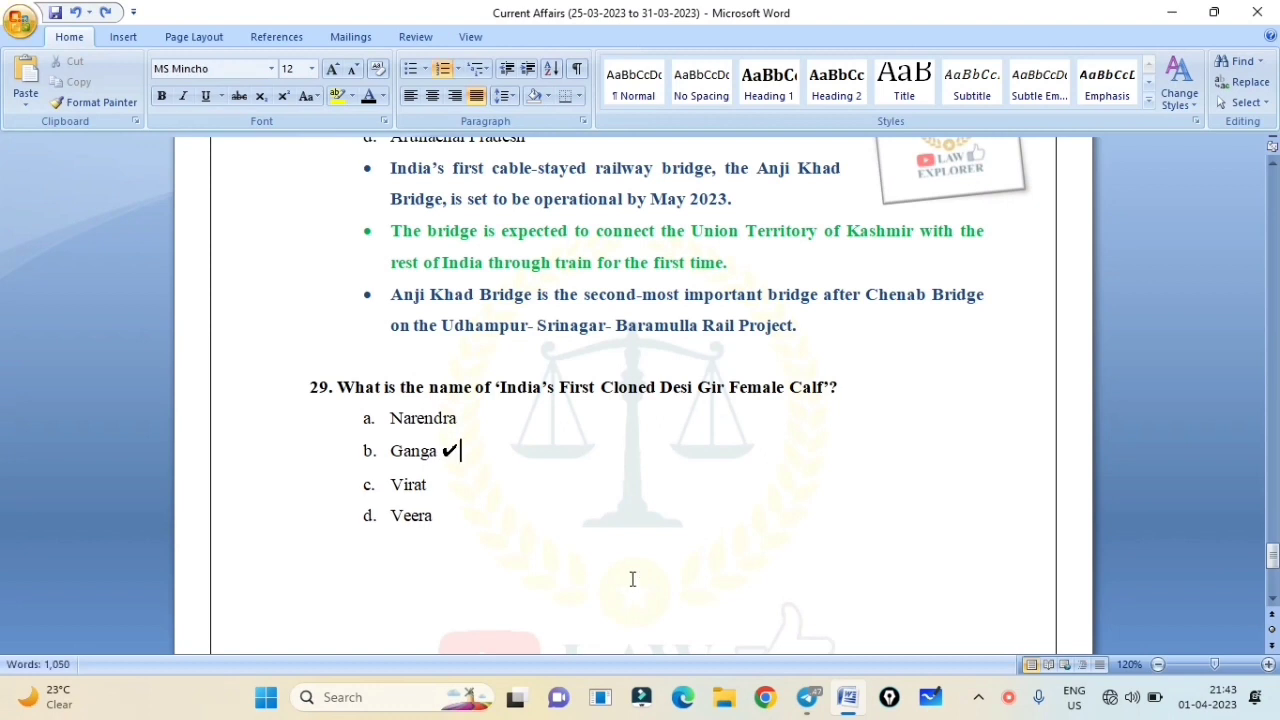
# Step: Add three bullets under question 29 on the National Dairy Research Institute, Karnal, the 15-litre milk yield and the Gir breed's qualities
pyautogui.hotkey('ctrl', 'z')
pyautogui.scroll(-1, 631, 578)
pyautogui.click(626, 563)
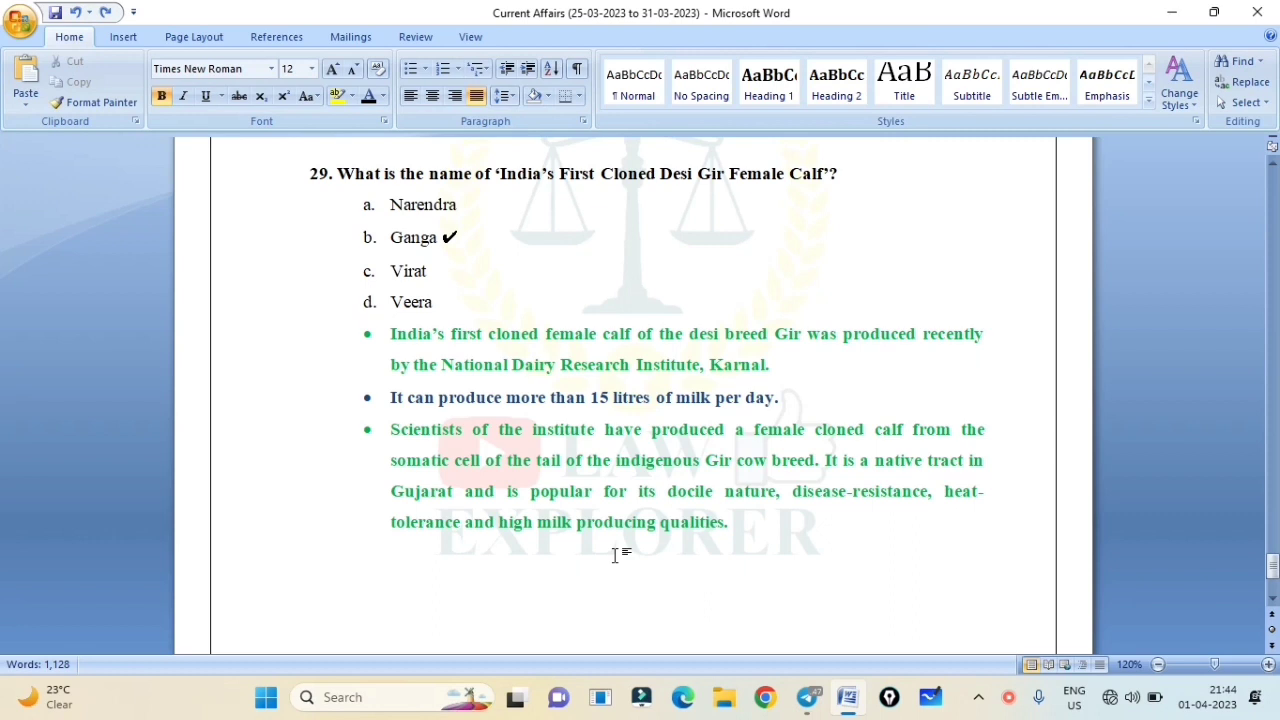
# Step: Add question 30 on India's Passport Index Points rank with options 141st, 142nd, 143rd and 144th, and check-mark 144th
pyautogui.write('30. What is India’s rank in the recently released Passport Index Points? 141st 142nd 143rd 144th')
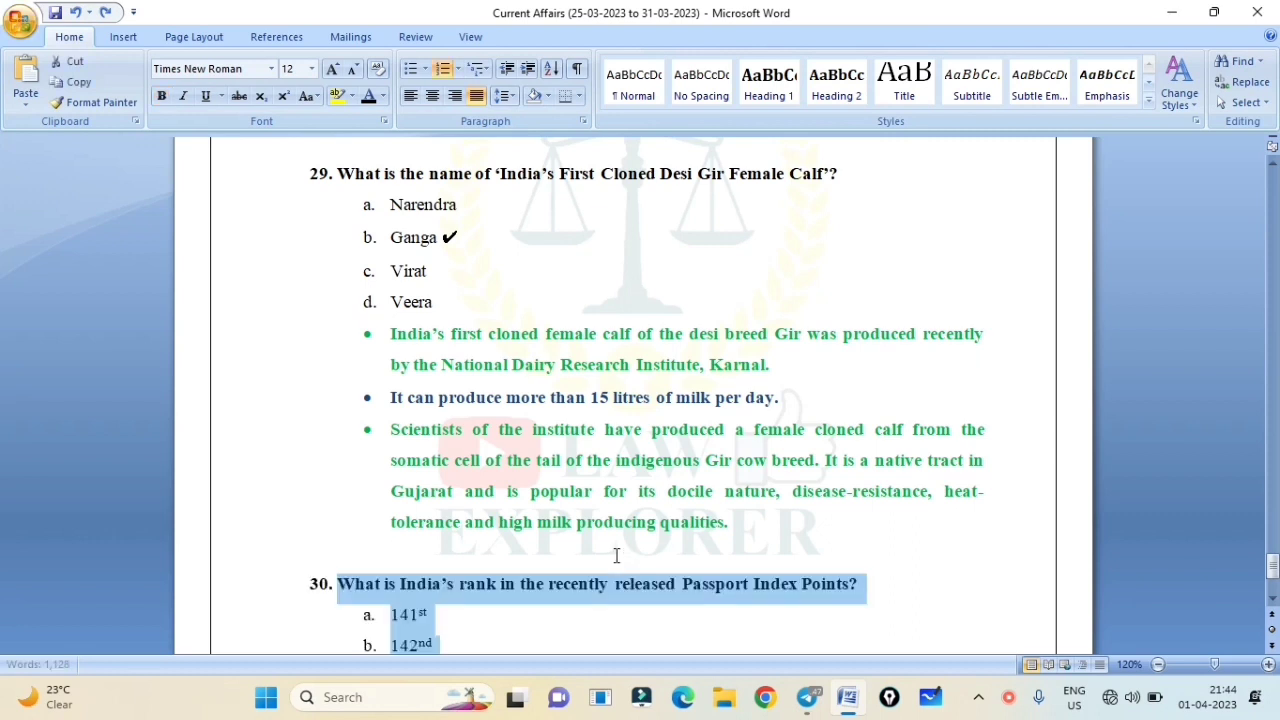
pyautogui.click(616, 555)
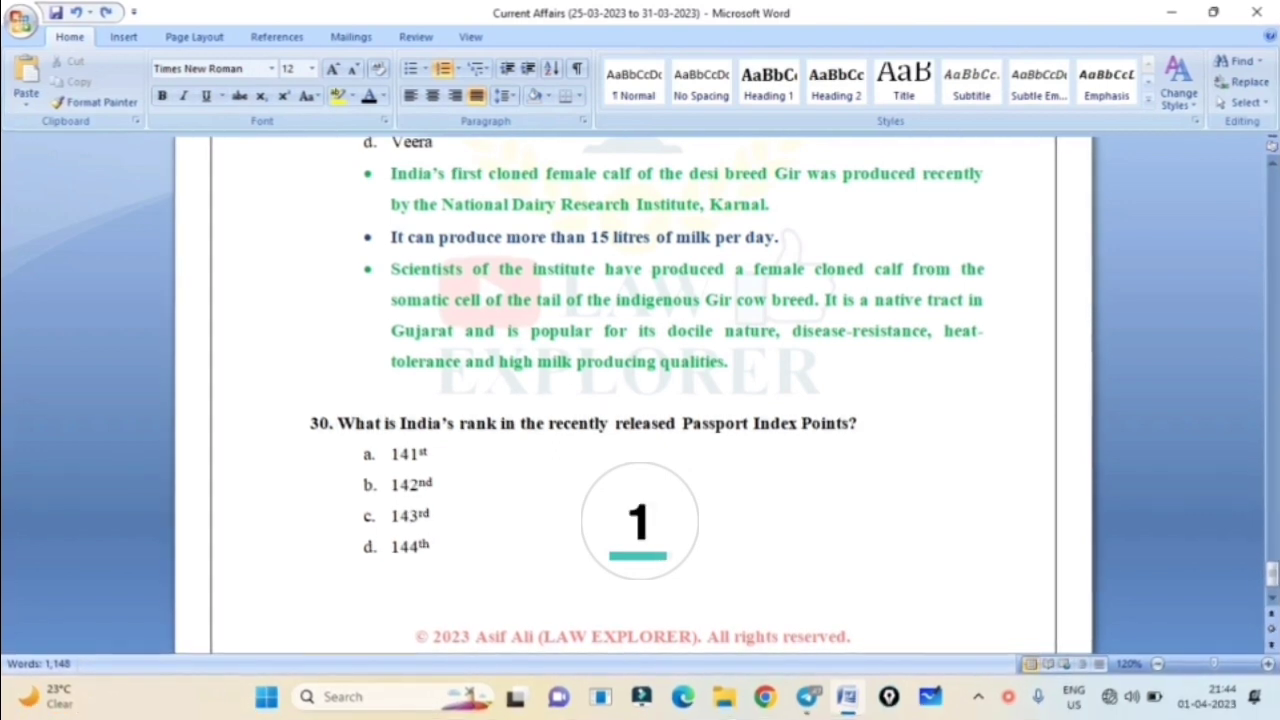
pyautogui.write('✔')
pyautogui.scroll(-1, 616, 555)
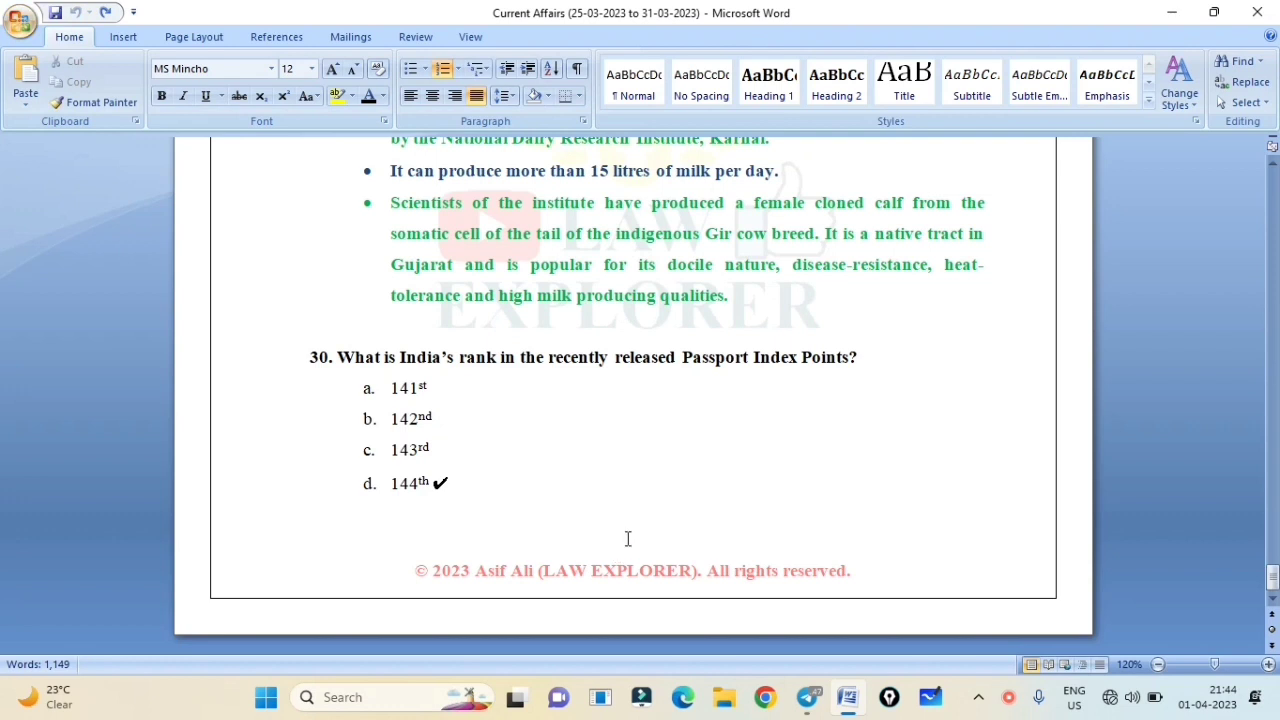
pyautogui.click(1006, 697)
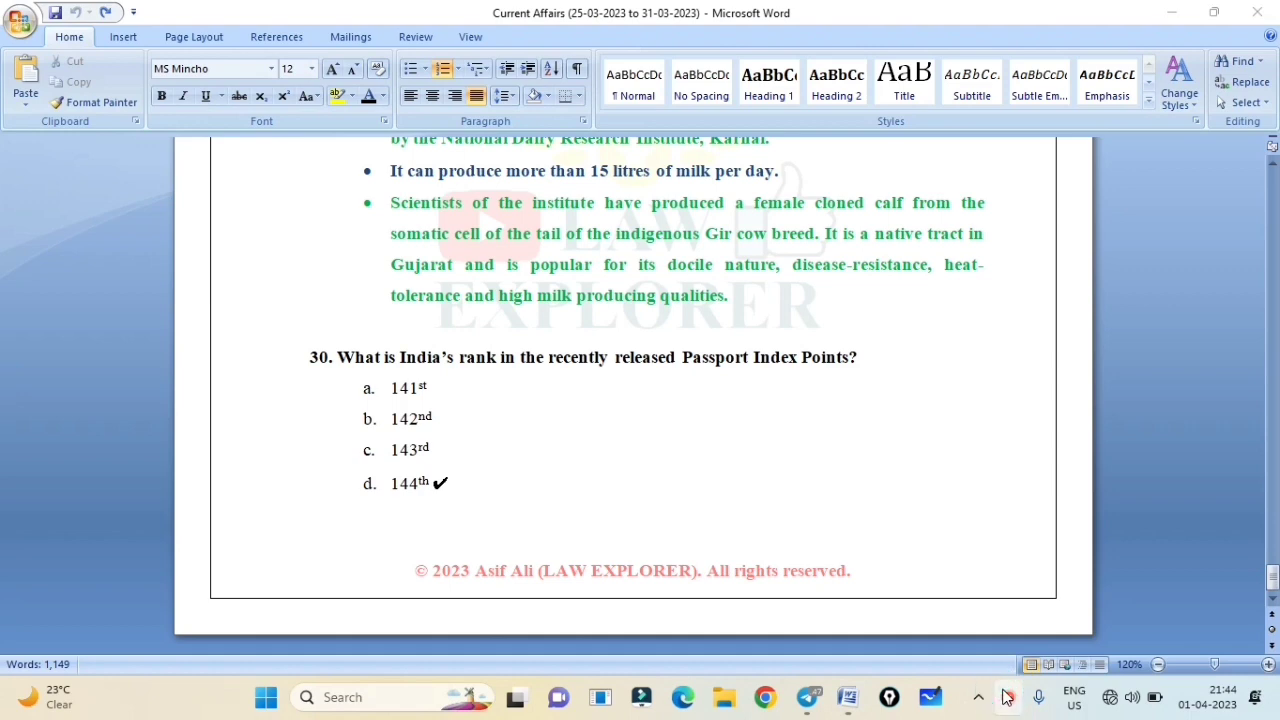